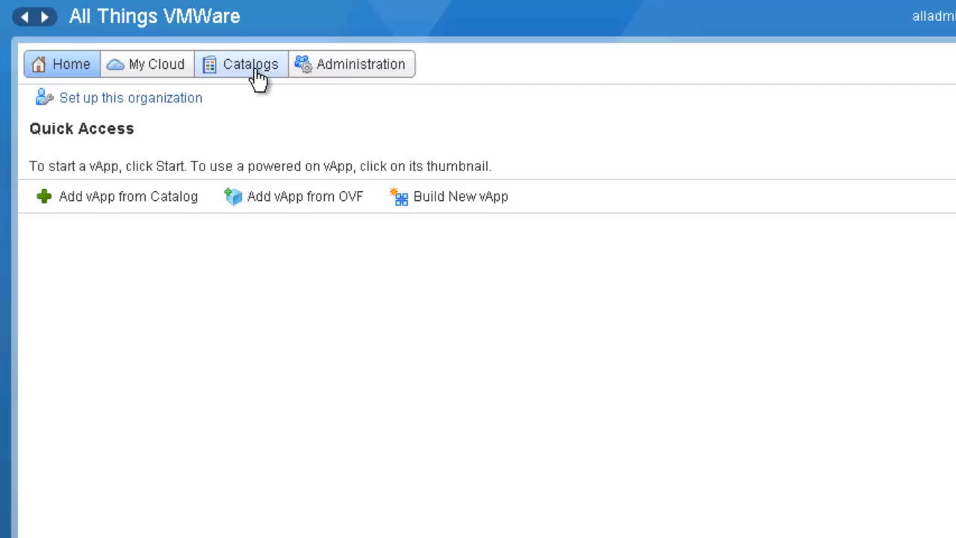
Start a new catalog in the organization's catalogs, named iso with the description "iso files"
click(252, 68)
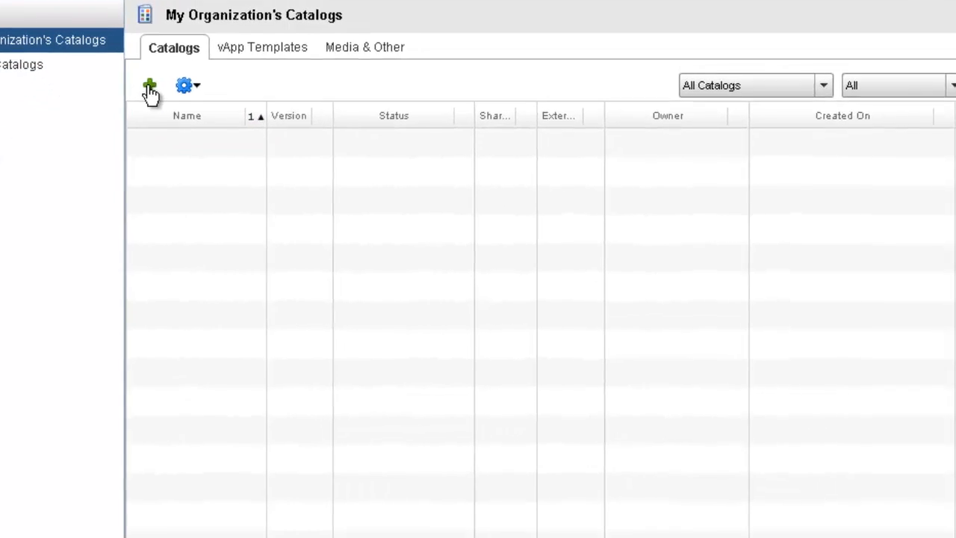
click(270, 183)
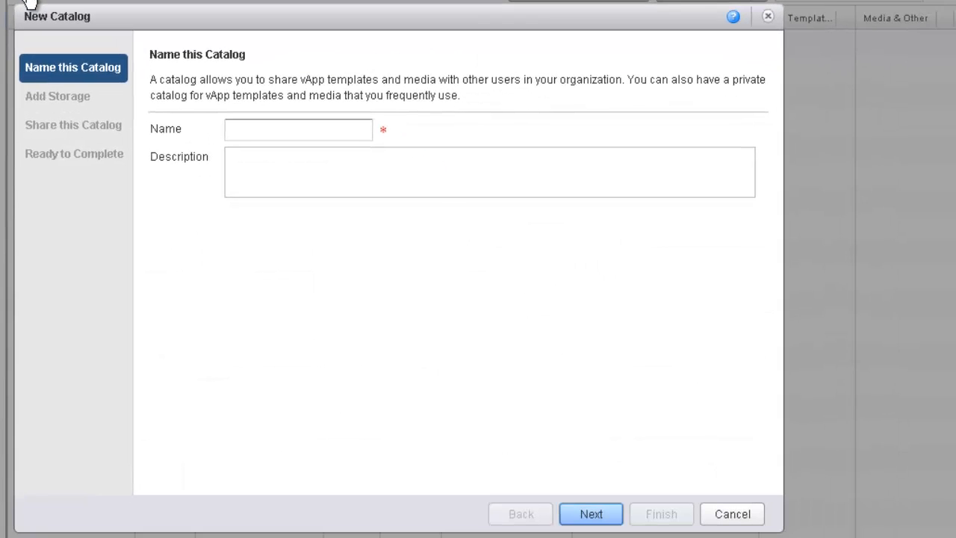
click(246, 130)
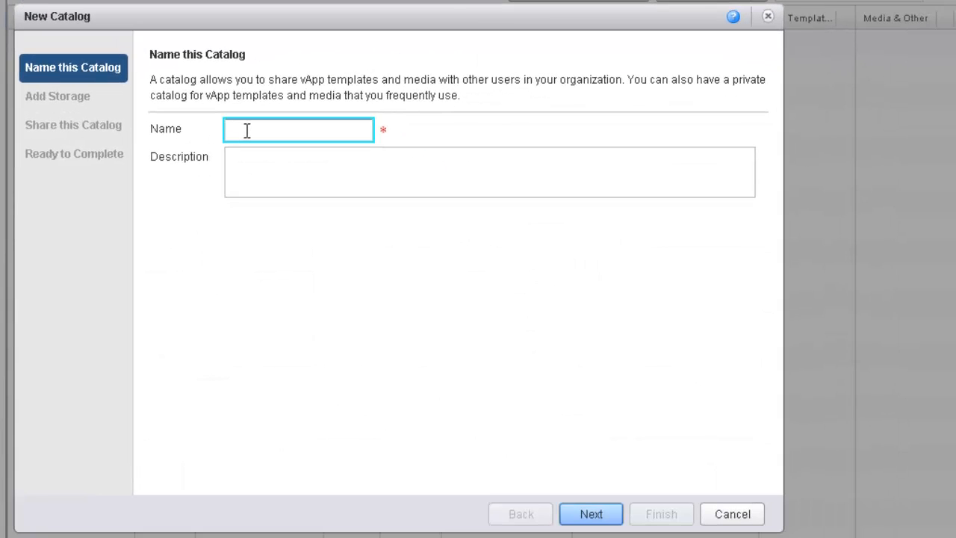
text(iso)
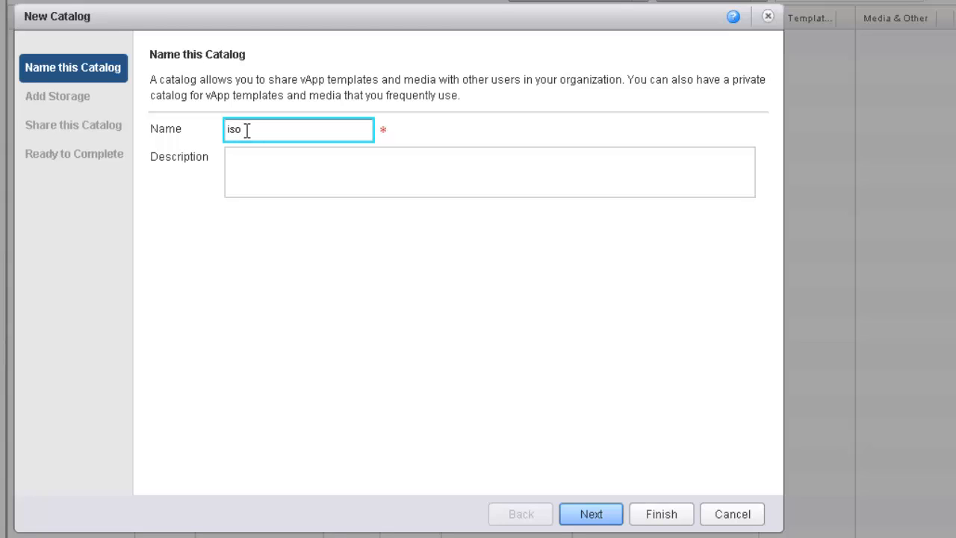
click(279, 180)
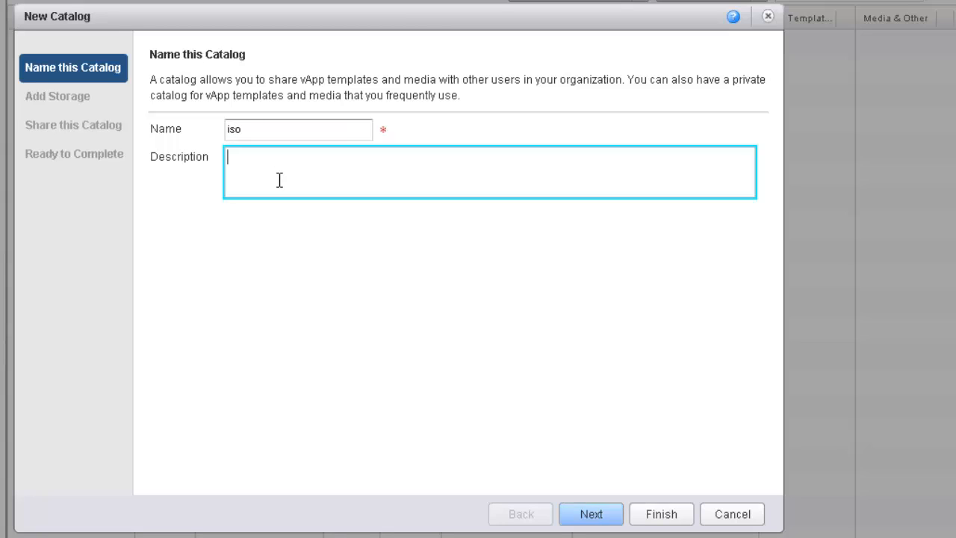
text(iso files)
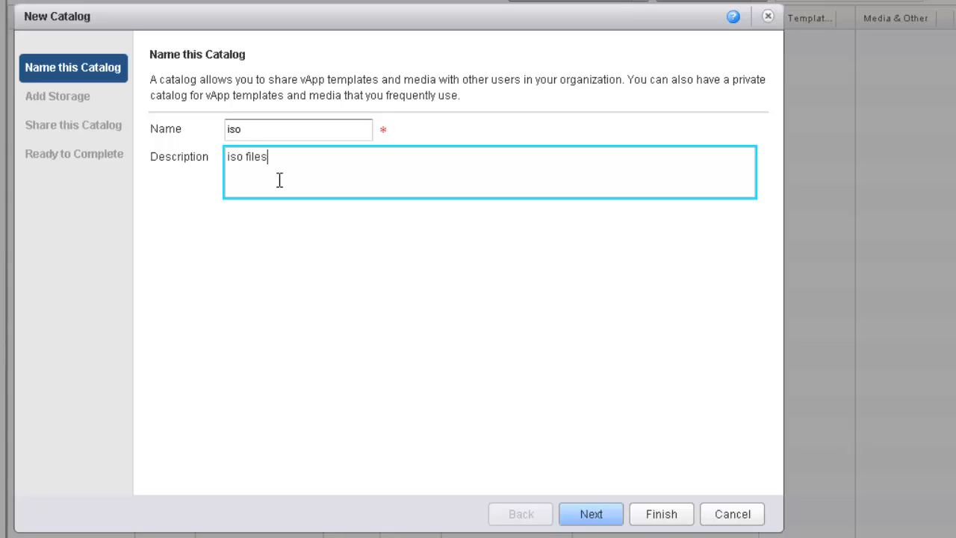
click(604, 518)
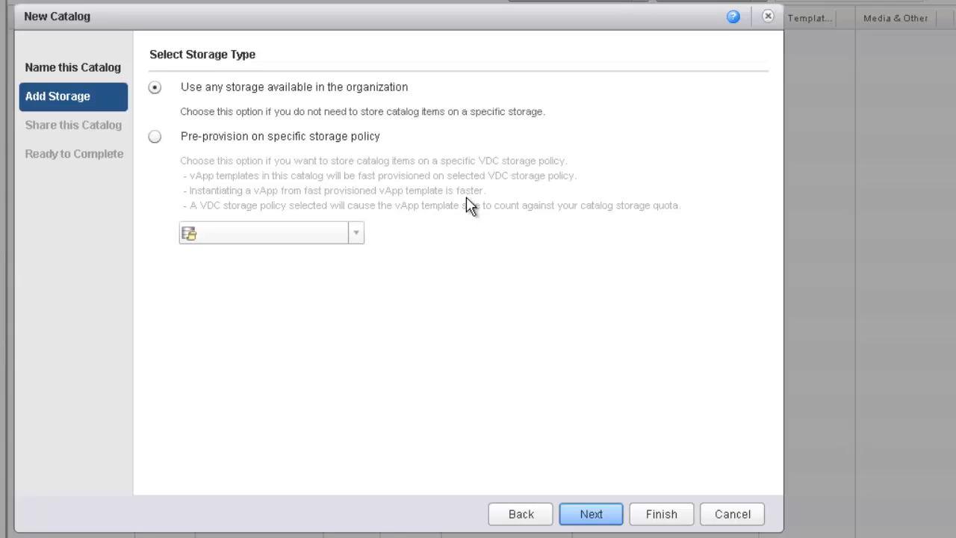
Create the catalog using any storage available in the organization, without sharing it with any members
click(597, 516)
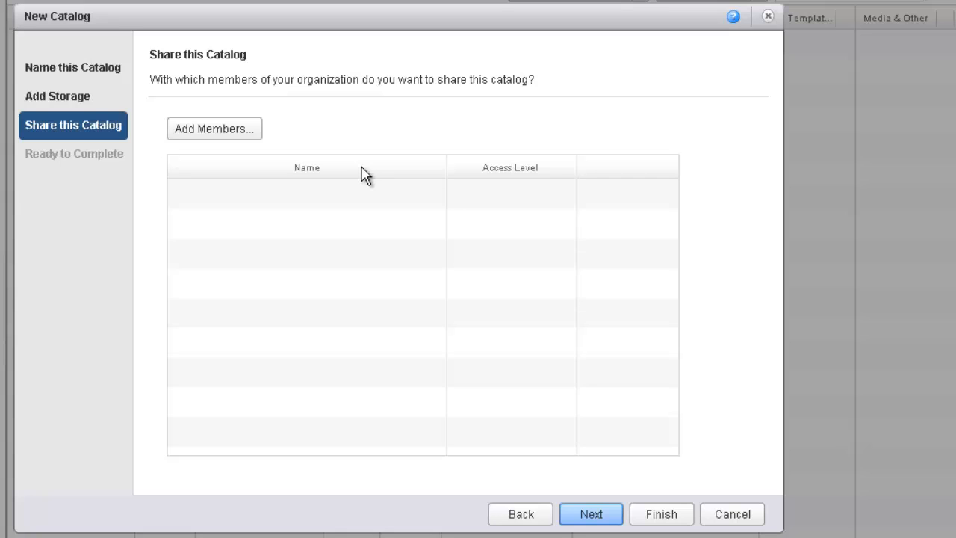
click(591, 514)
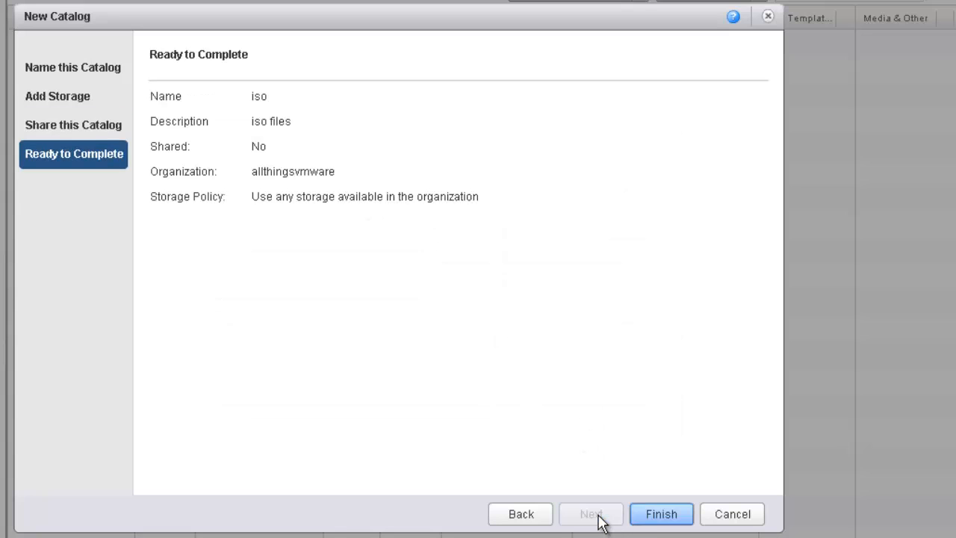
click(663, 515)
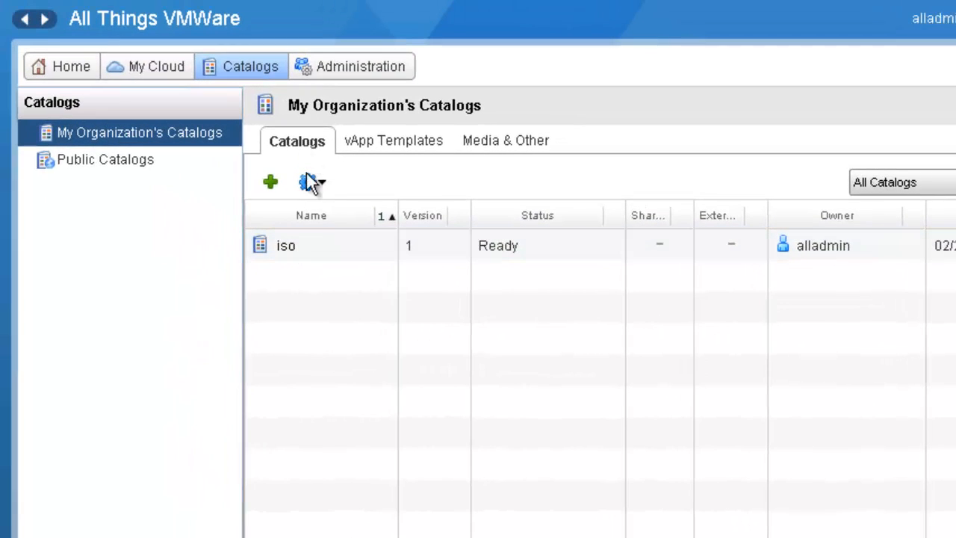
Start a media upload in the organization's catalogs and allow the Client Integration Plug-In to access the operating system
click(495, 138)
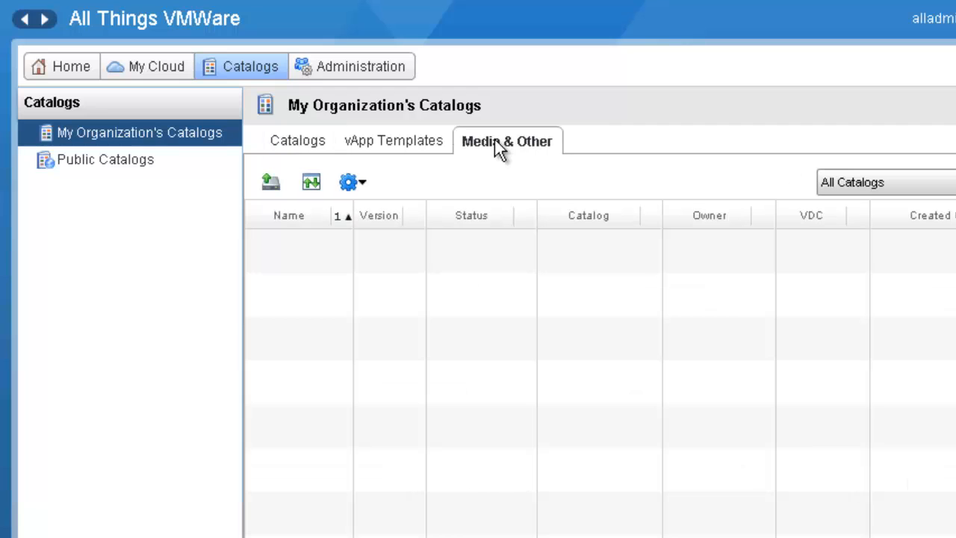
click(271, 185)
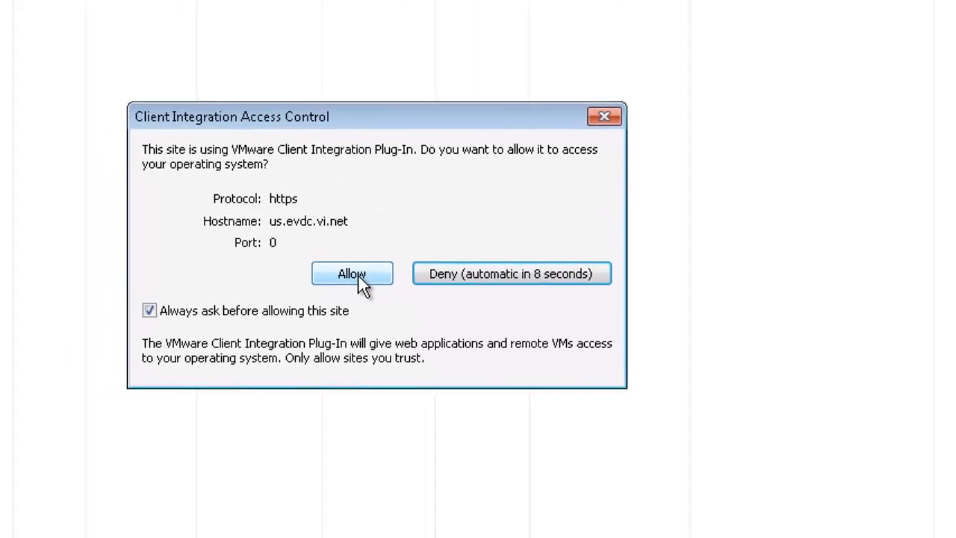
click(358, 274)
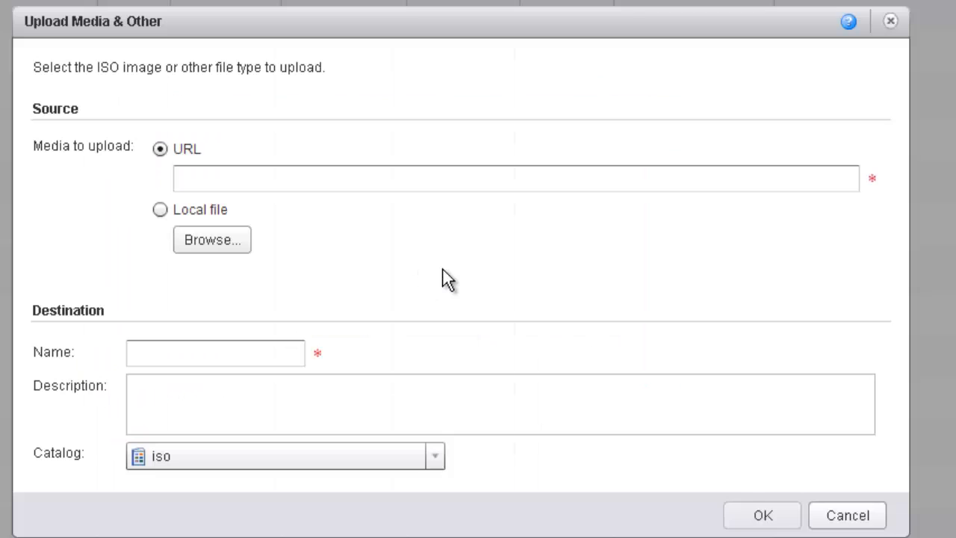
Upload the local file Win_2008_R2.iso from the desktop's iso folder into the iso catalog
click(160, 210)
click(223, 244)
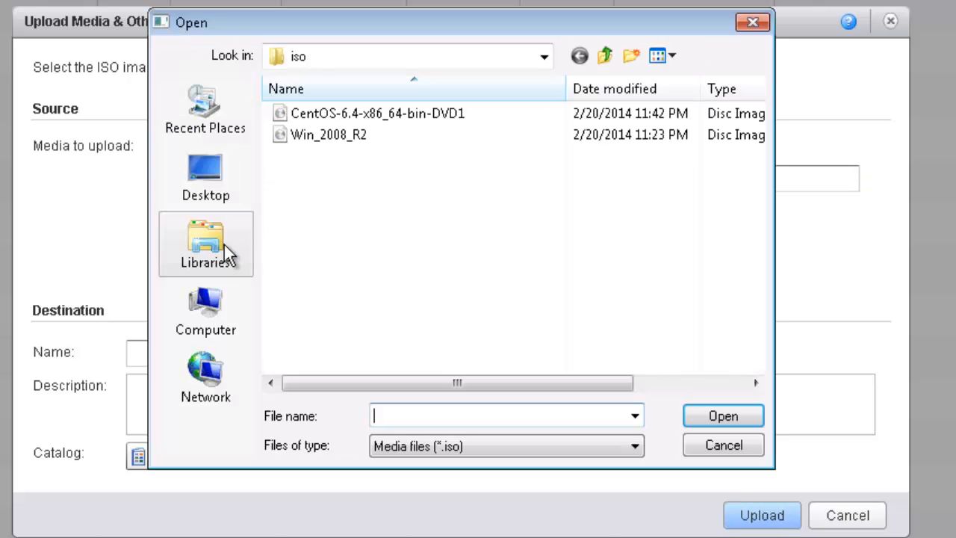
click(210, 185)
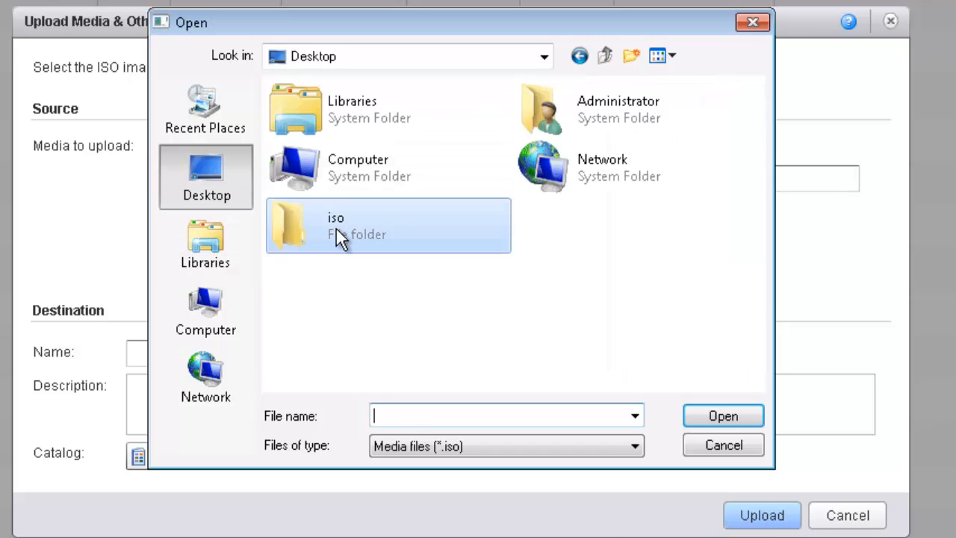
double_click(336, 228)
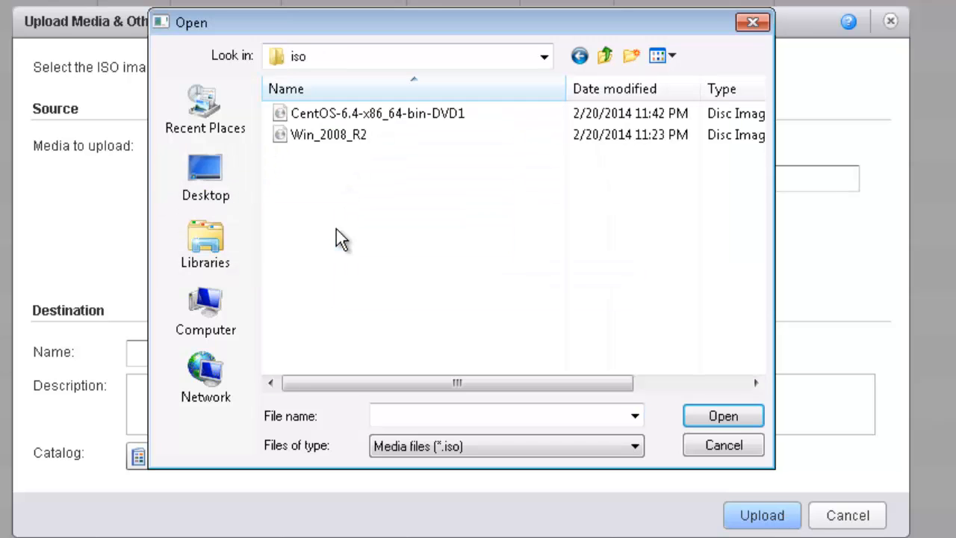
click(326, 145)
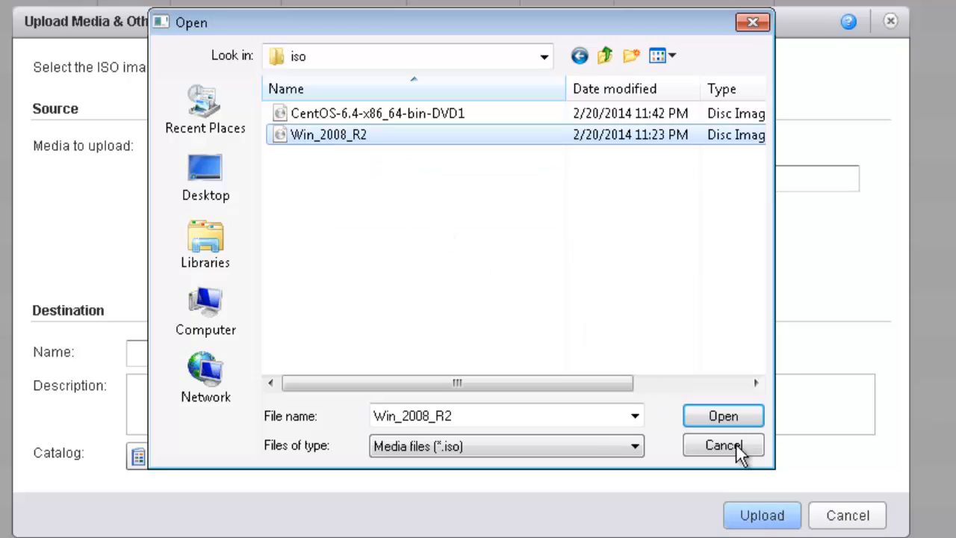
click(743, 424)
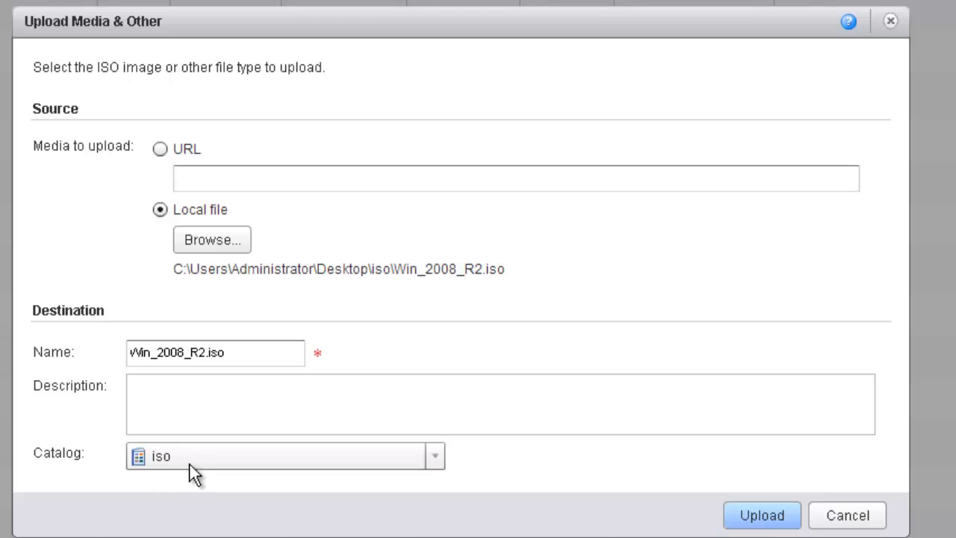
click(773, 521)
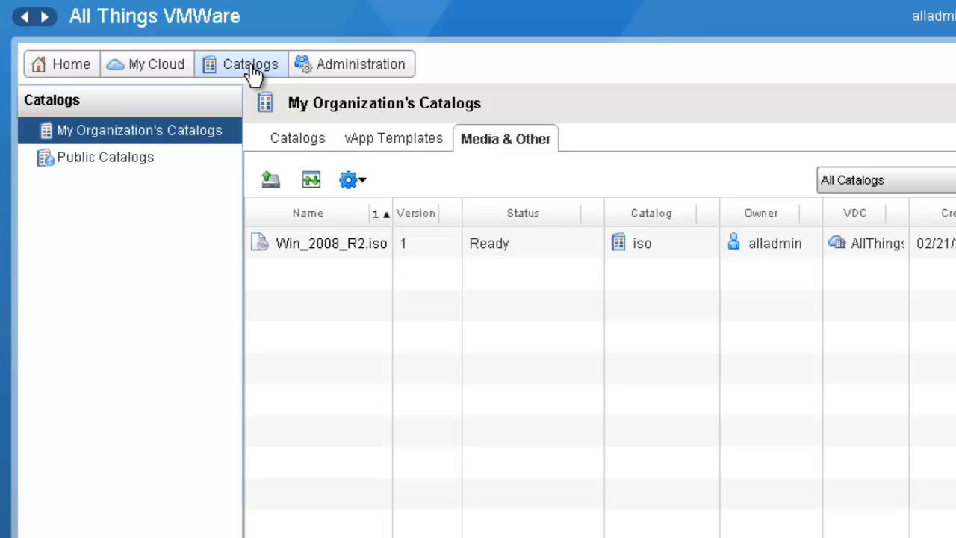
Start a new organization VDC network in the AllThingsVMware virtual datacenter, choosing an isolated network within the datacenter
click(373, 72)
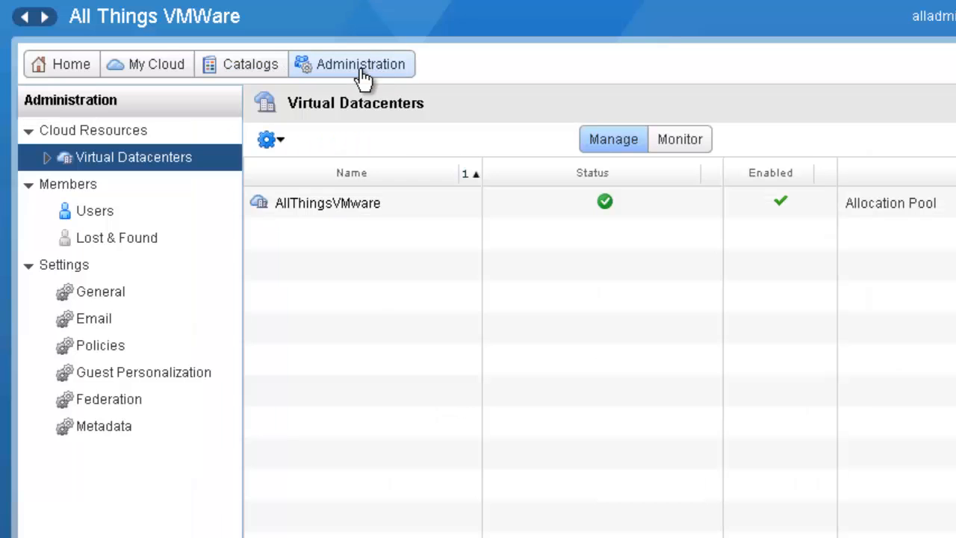
click(318, 205)
click(318, 205)
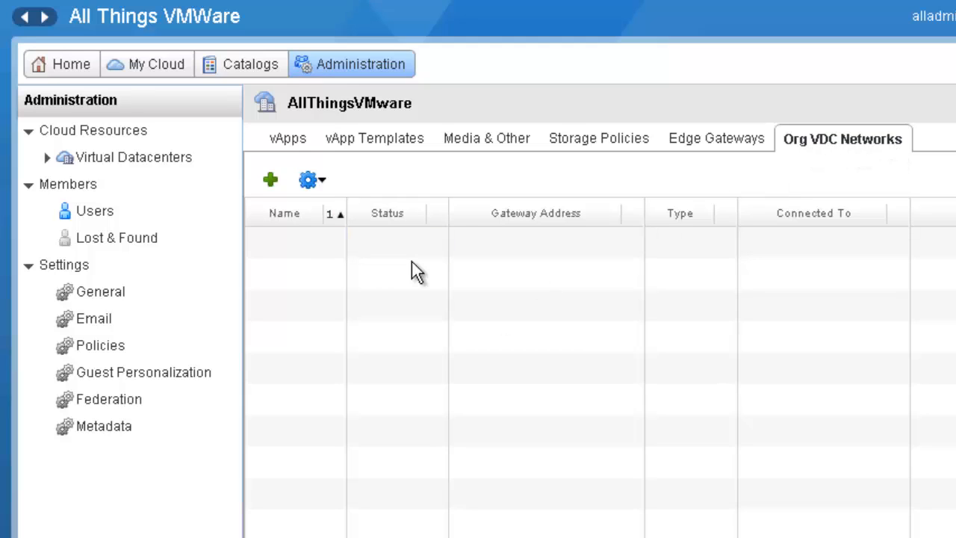
click(270, 184)
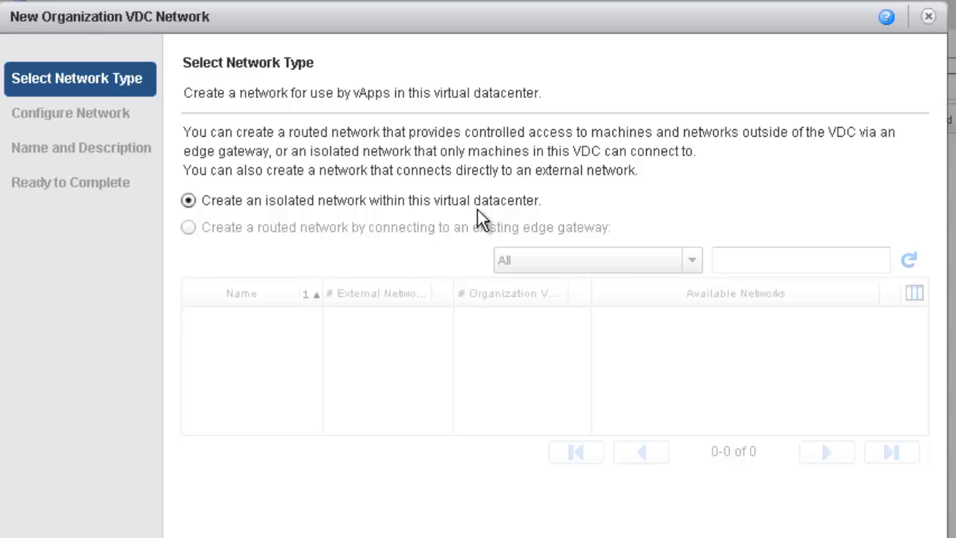
key(Return)
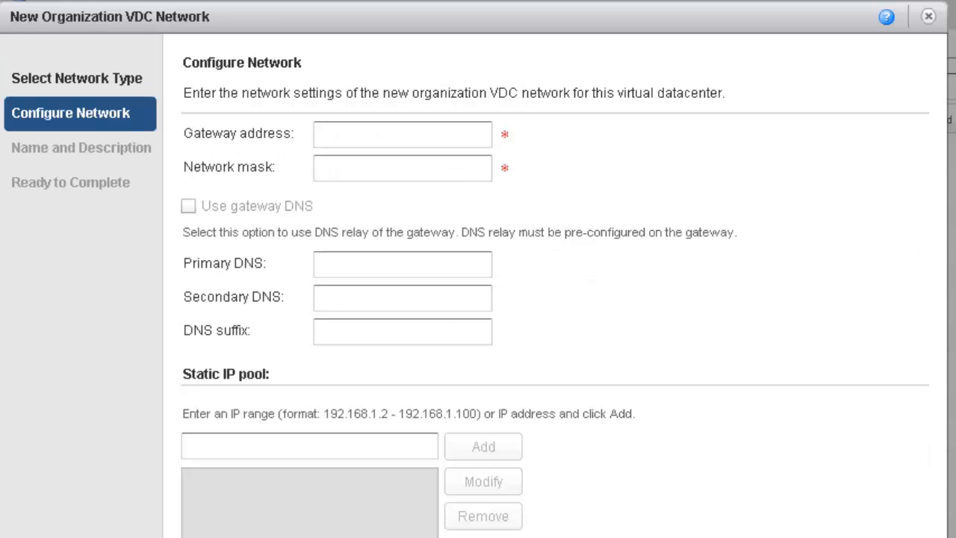
Set the network's gateway address to 10.123.110.1 and the network mask to 255.255.255.0
click(368, 132)
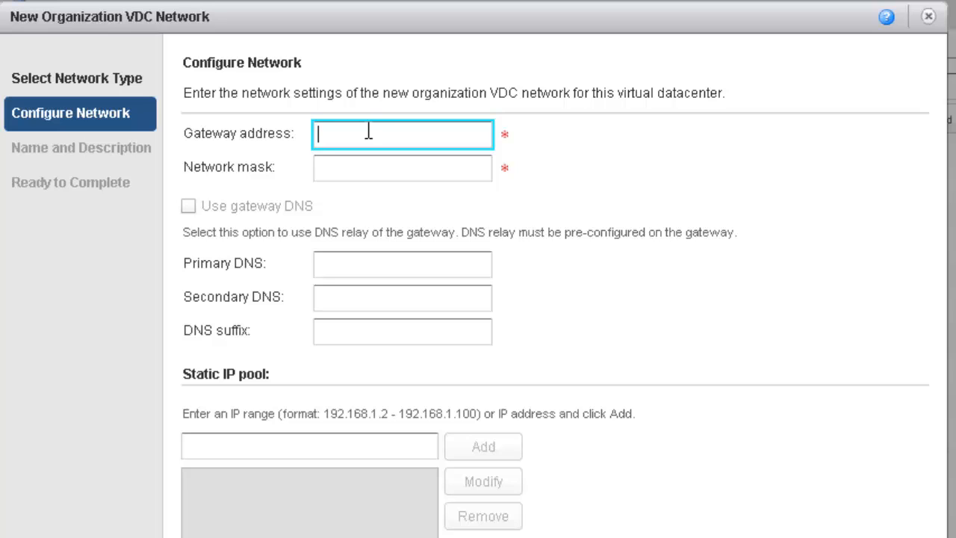
text(10)
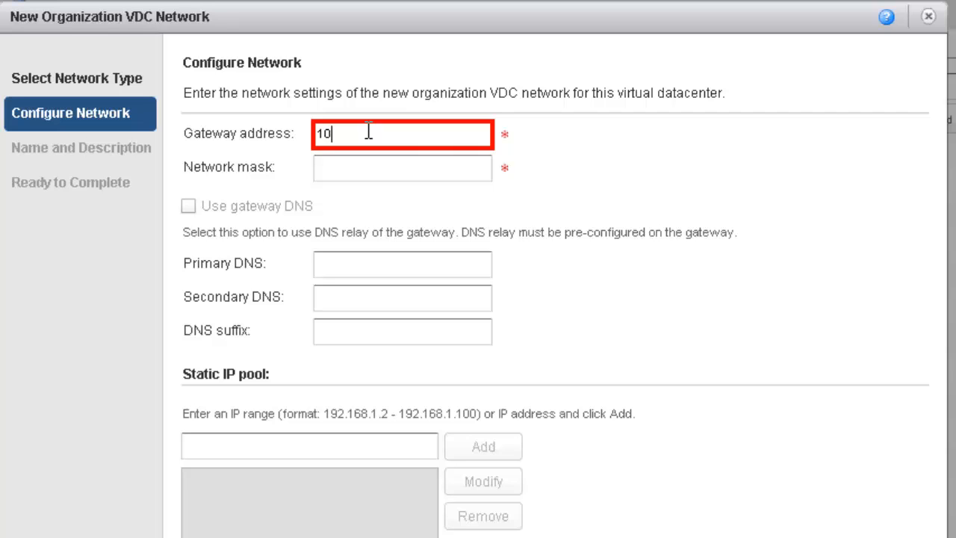
text(.123.110.1)
key(Tab)
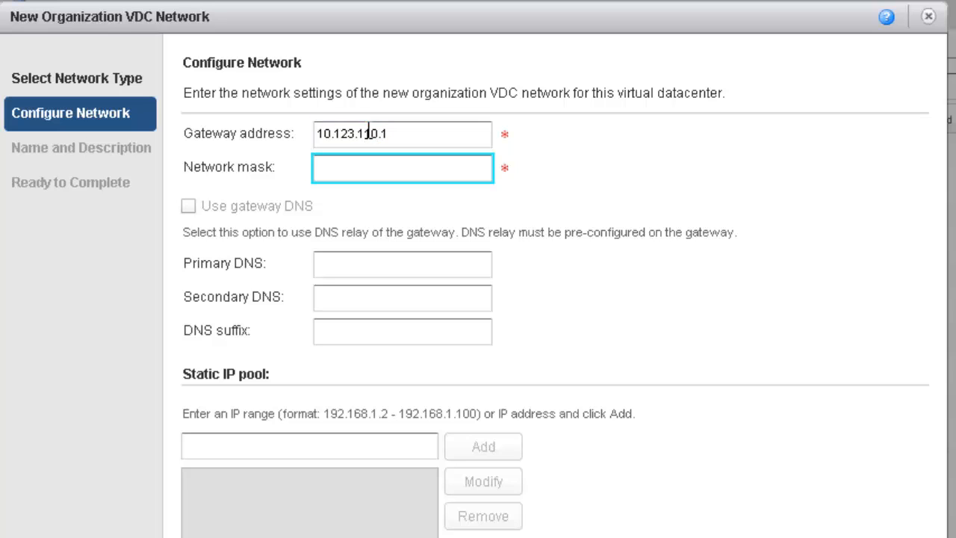
text(255.255.255)
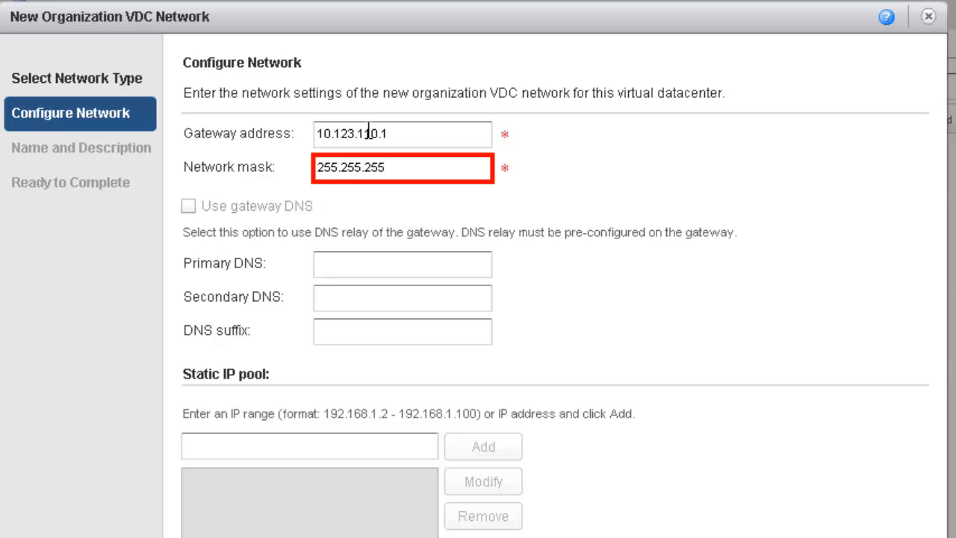
text(.0)
key(Tab)
Set the network's primary DNS to 8.8.8.8 and the secondary DNS to 8.8.4.4
key(Tab)
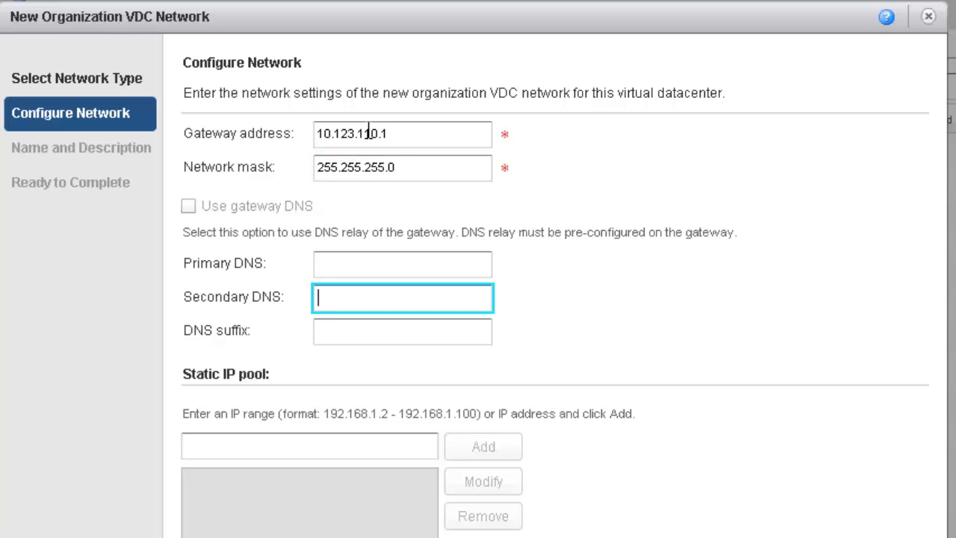
key(shift+Tab)
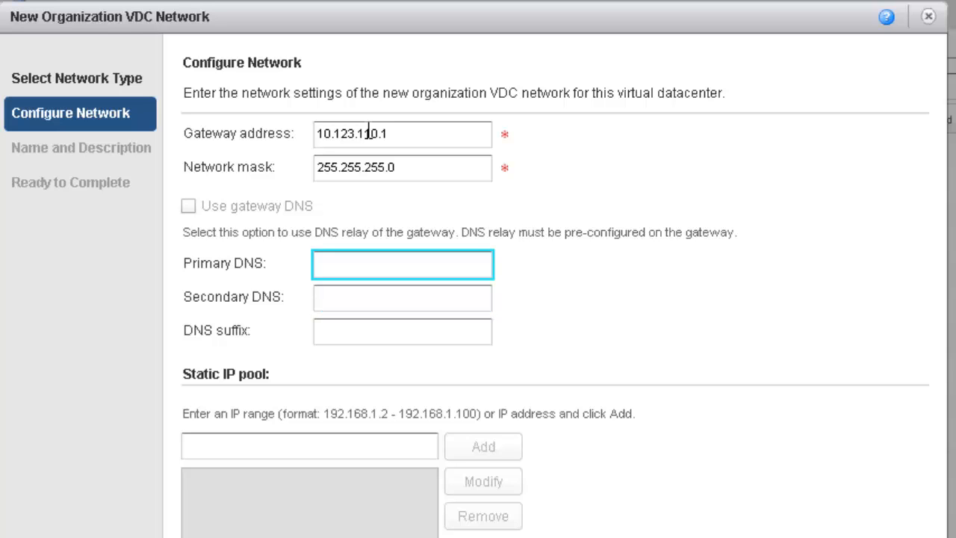
text(8.8.8)
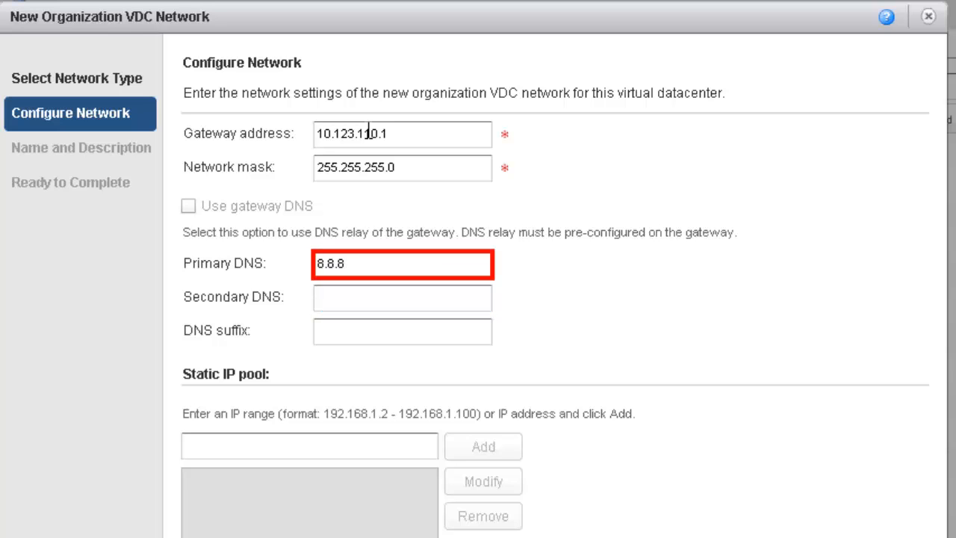
text(.8)
key(Tab)
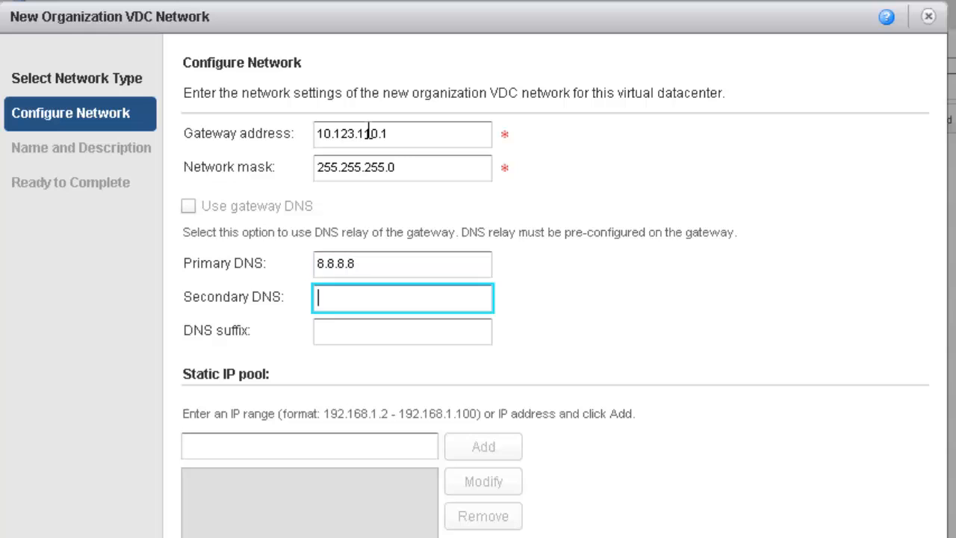
text(8.8.4.4)
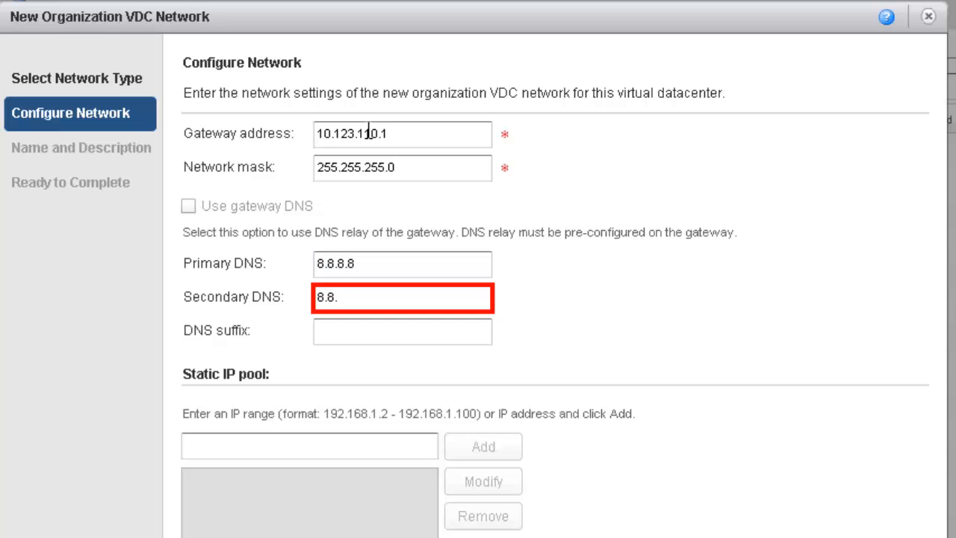
key(Tab)
Add the range 10.123.110.5 - 10.123.110.250 to the network's static IP pool and continue to the naming page
key(Tab)
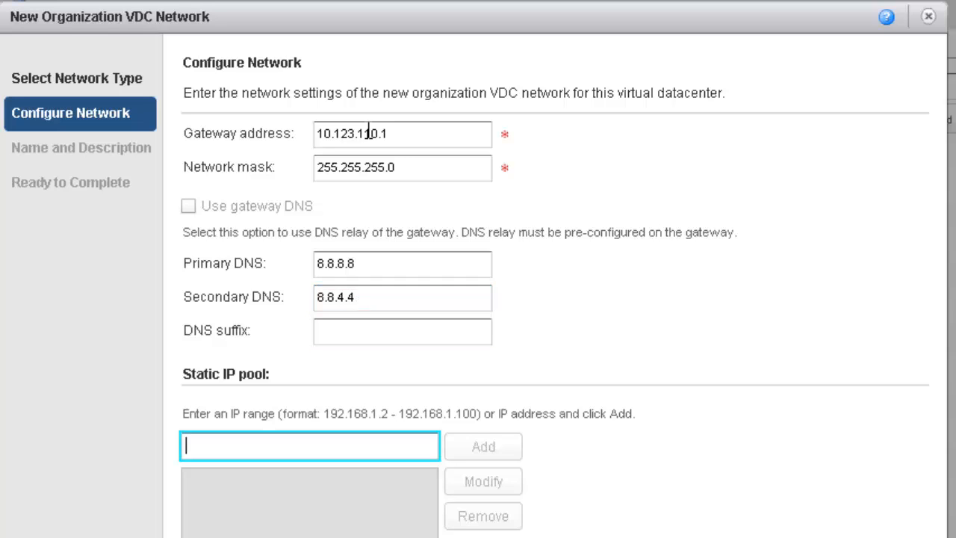
text(10)
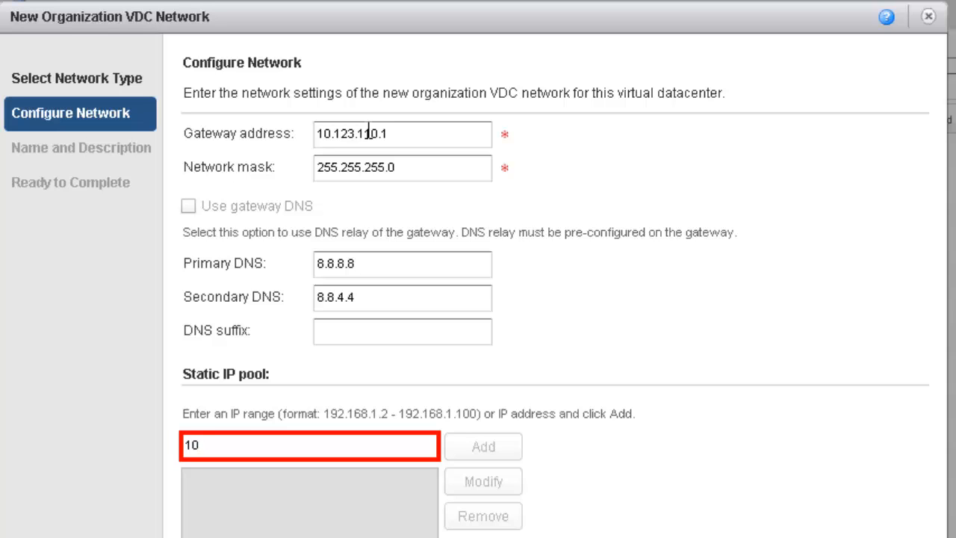
text(.123)
text(.110.5)
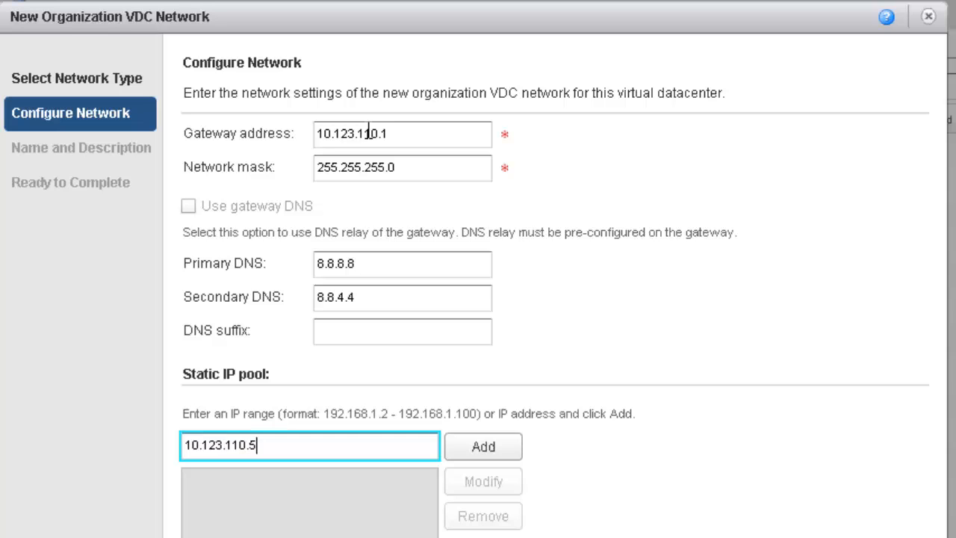
text( - 10.123.14)
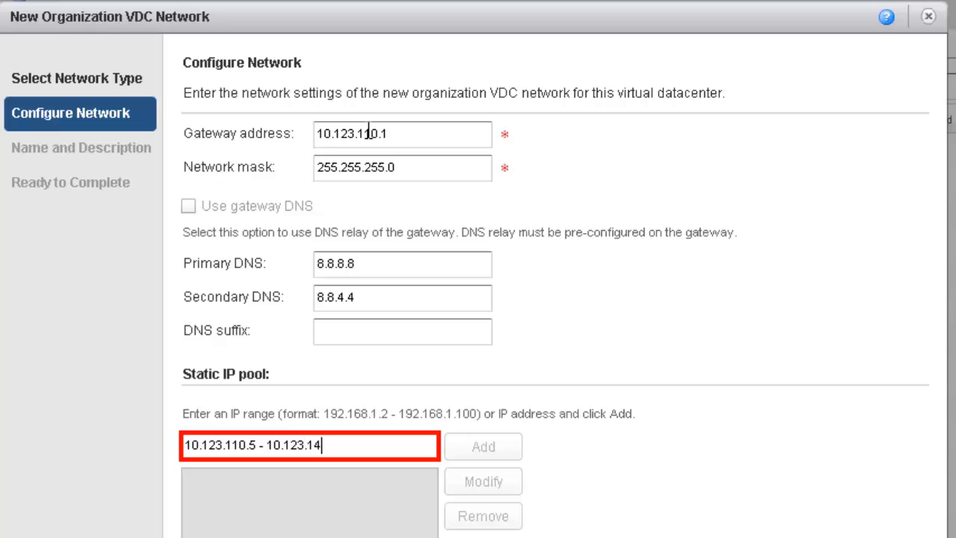
key(BackSpace)
text(10.250)
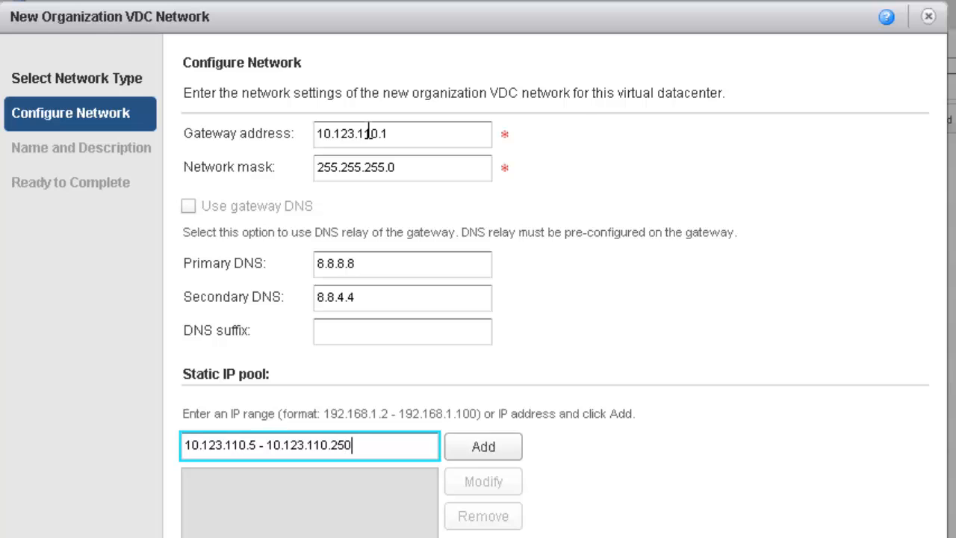
click(491, 446)
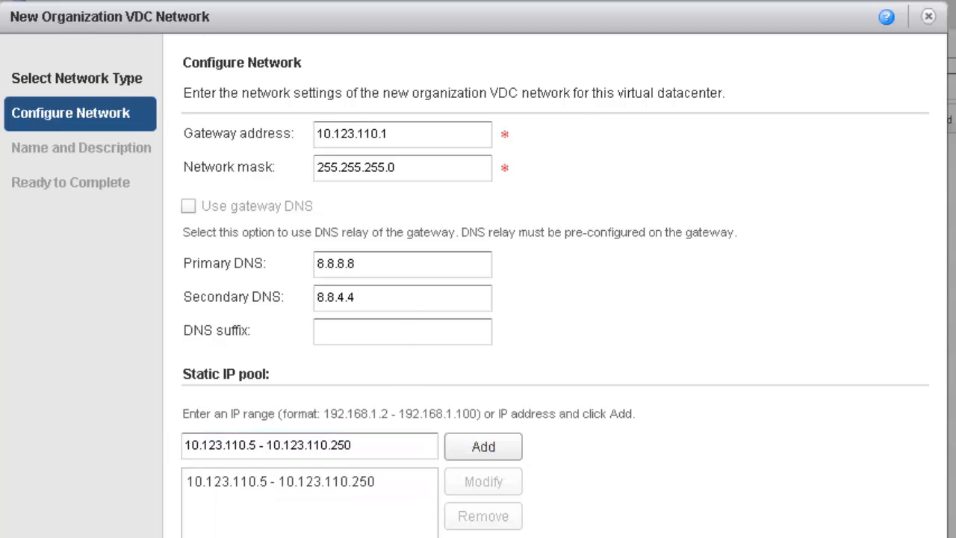
click(261, 486)
key(Return)
Name the organization VDC network Outside-Network and finish creating it
click(341, 135)
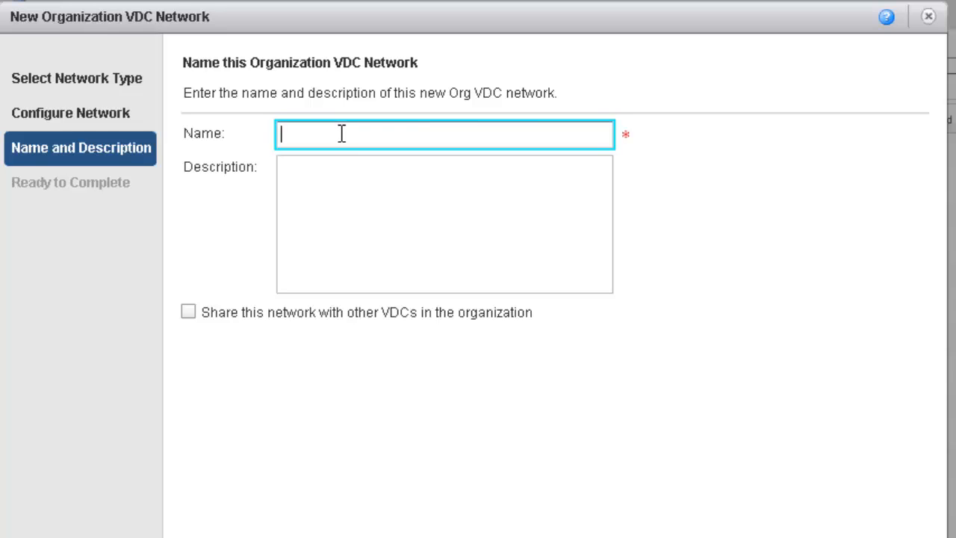
text(Outside-Network)
click(747, 534)
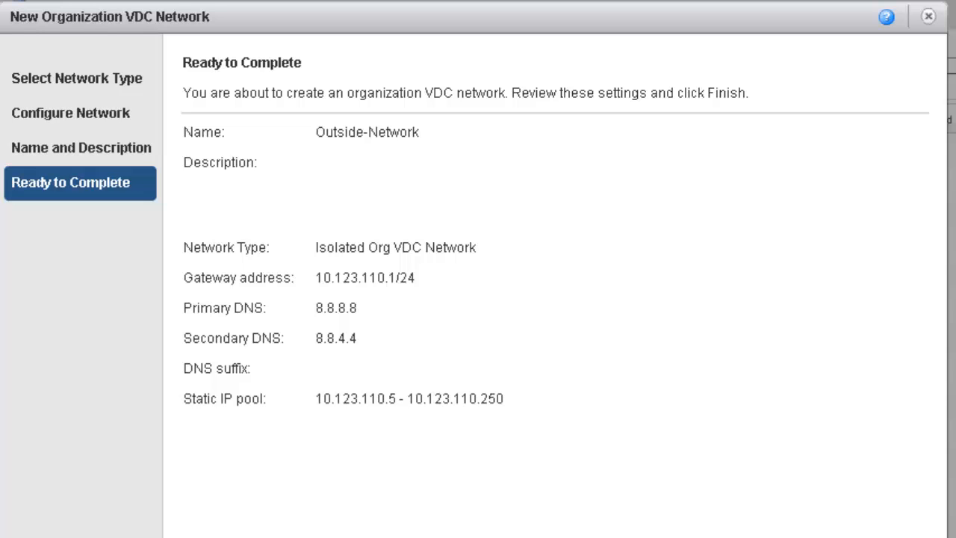
click(814, 535)
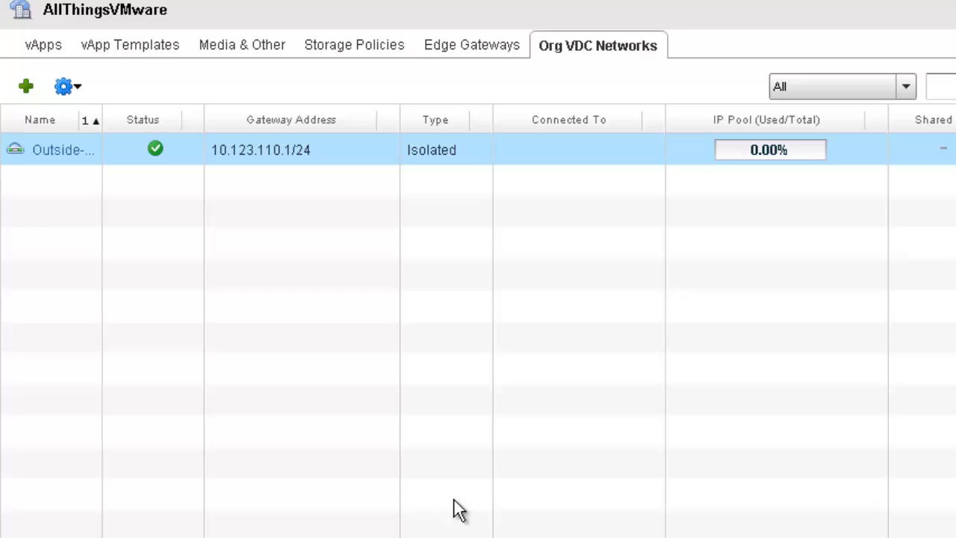
Disable DHCP in the service configuration of Outside-Network
right_click(63, 165)
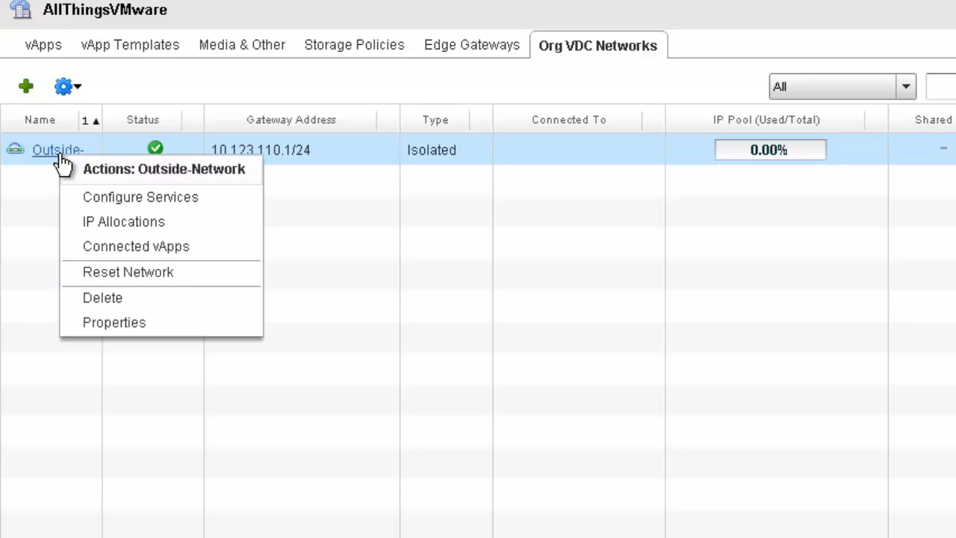
click(115, 197)
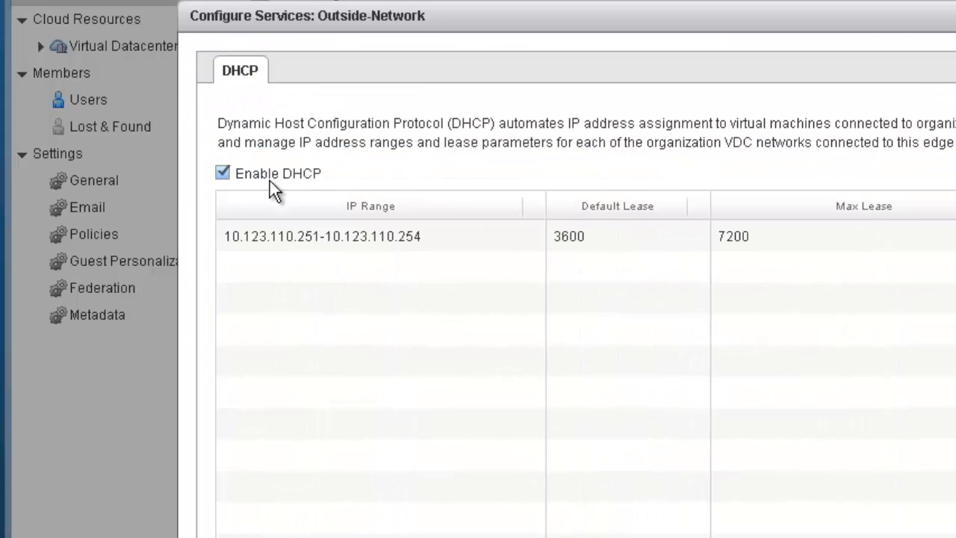
click(226, 176)
key(Return)
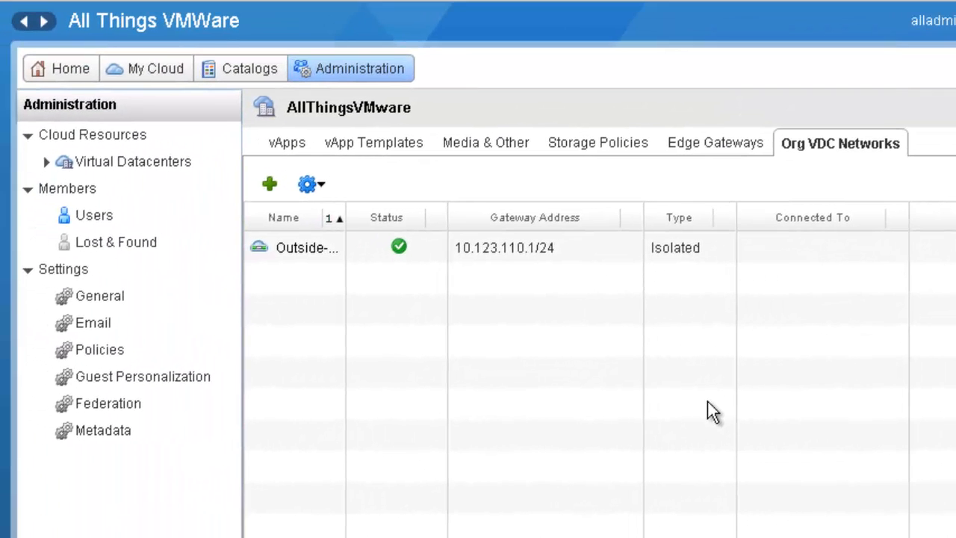
Start building a new vApp in My Cloud, name it Windows Server and continue to adding virtual machines
click(150, 77)
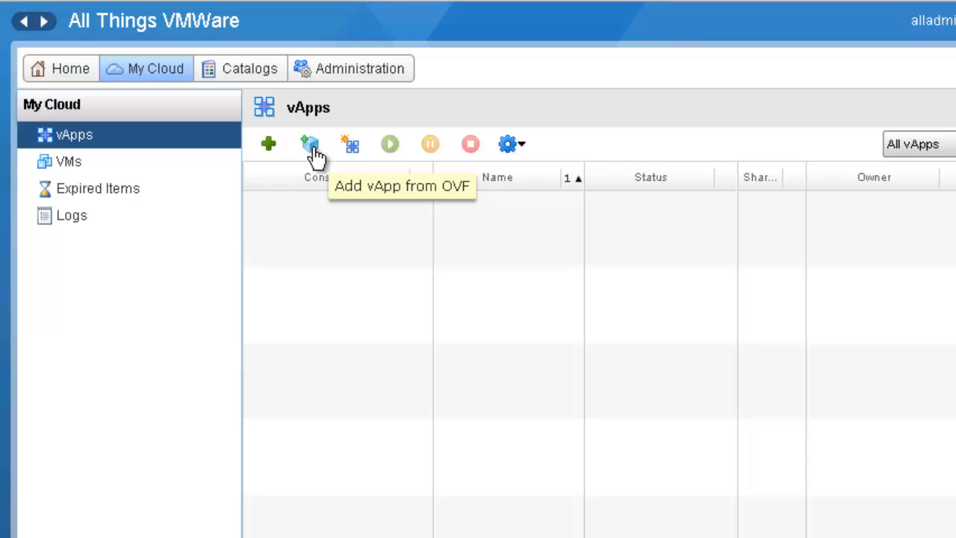
click(352, 150)
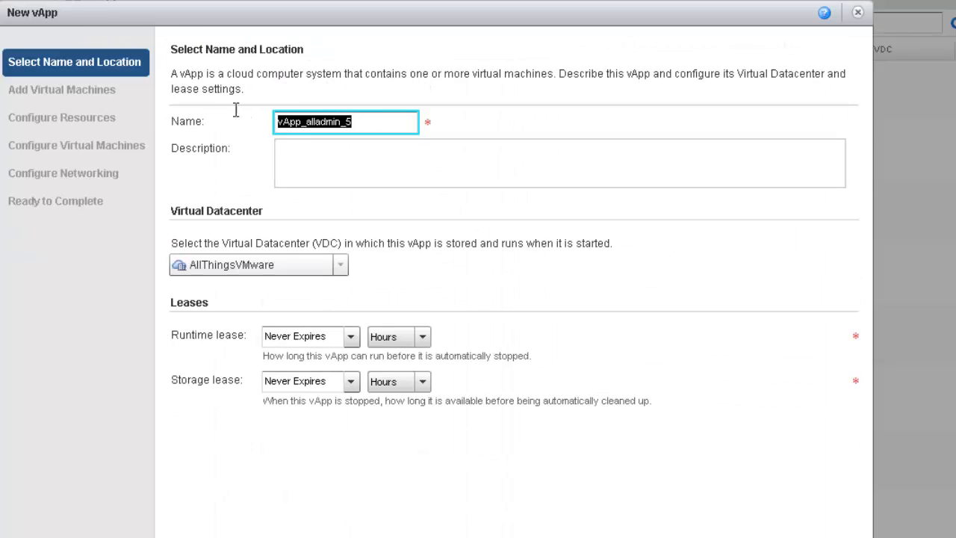
text(Windows Server)
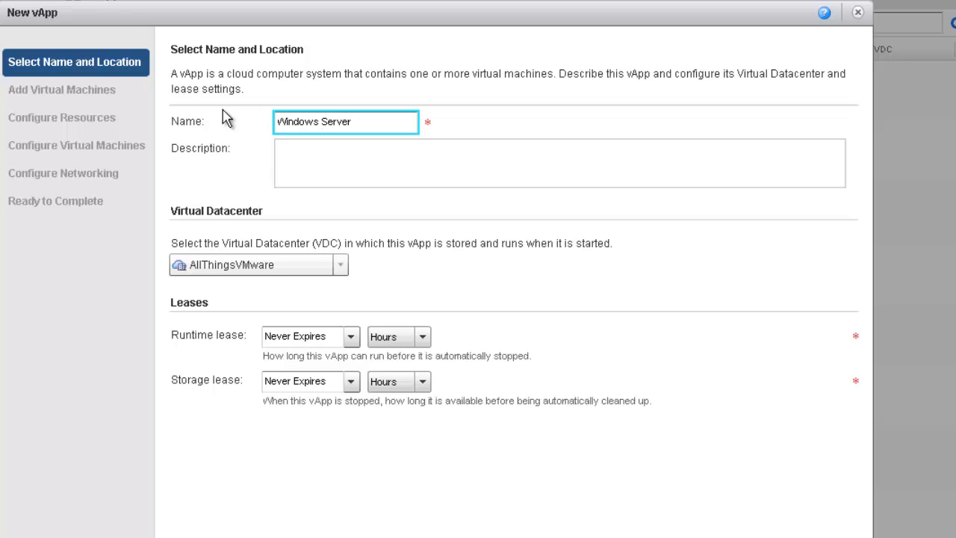
key(Tab)
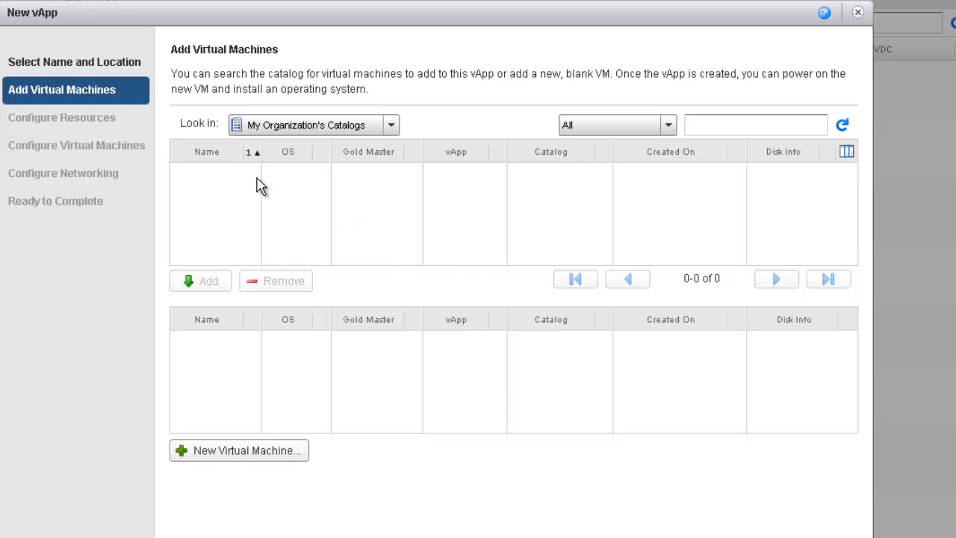
Start a new virtual machine in the vApp named Windows 2008R2 with the computer name allthingsvmware
click(237, 451)
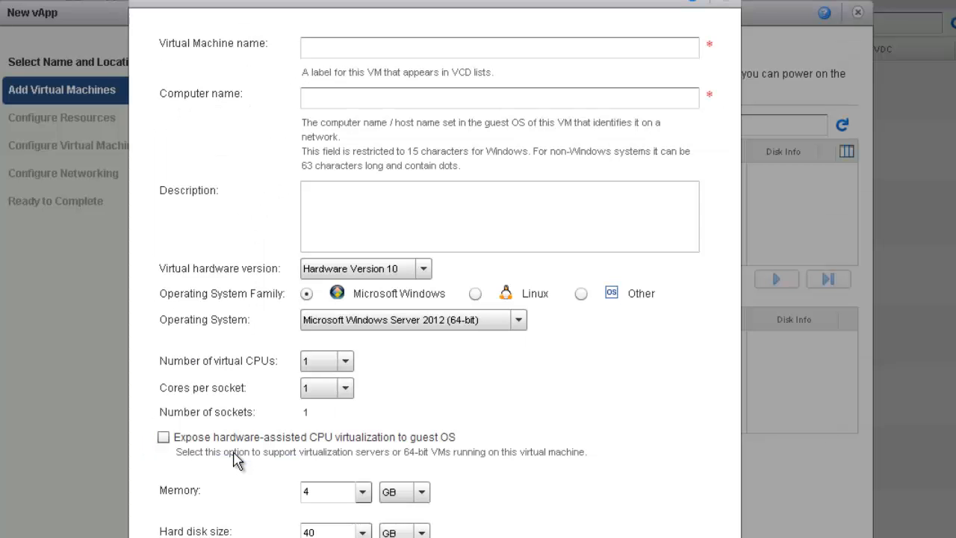
click(375, 49)
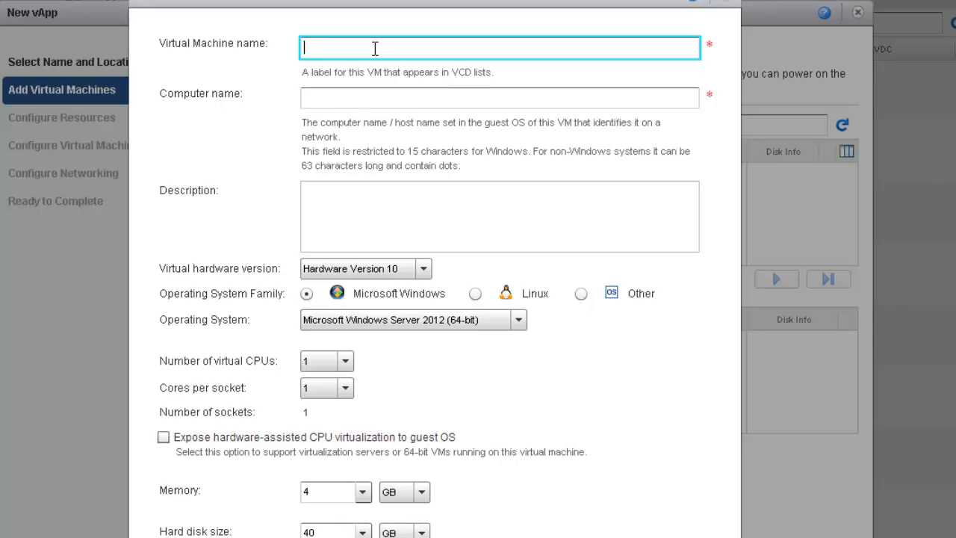
text(Windows)
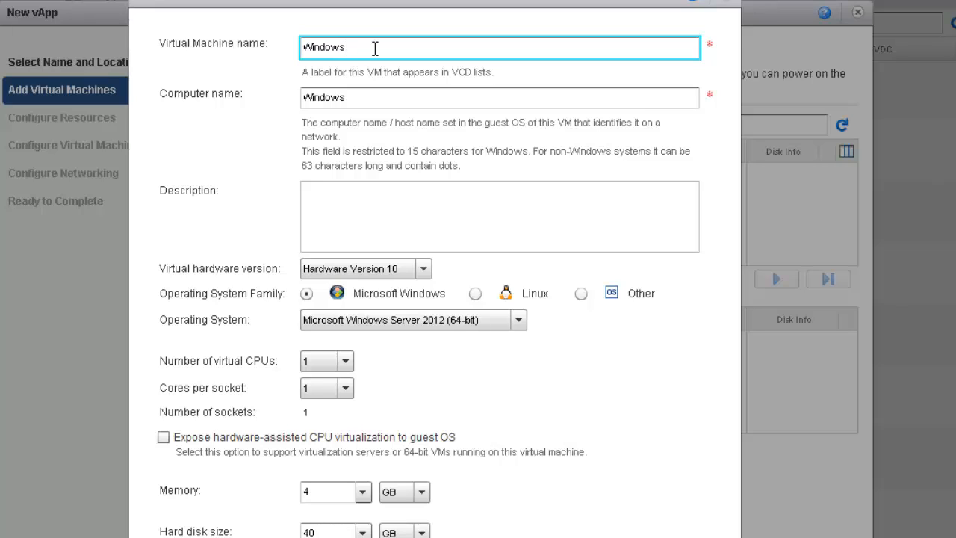
text( 2008R2)
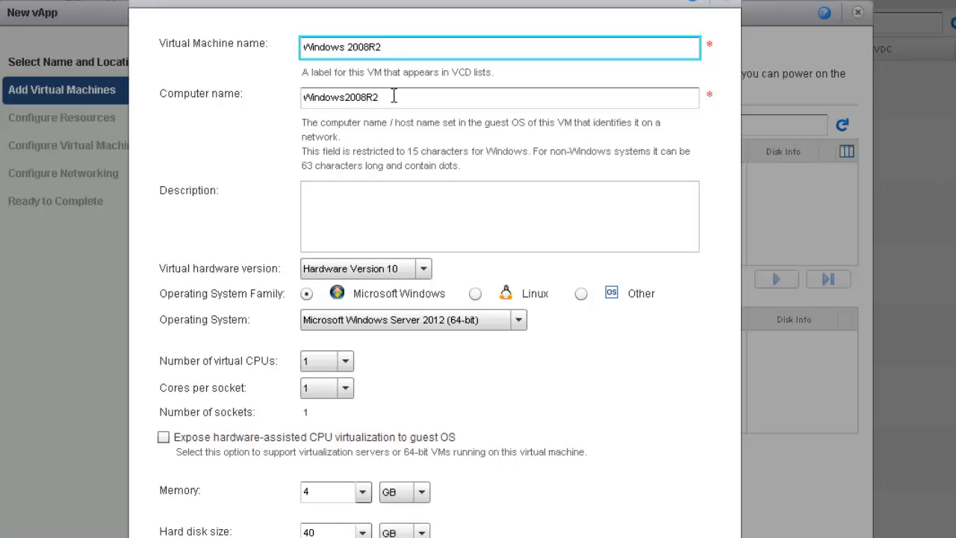
double_click(357, 97)
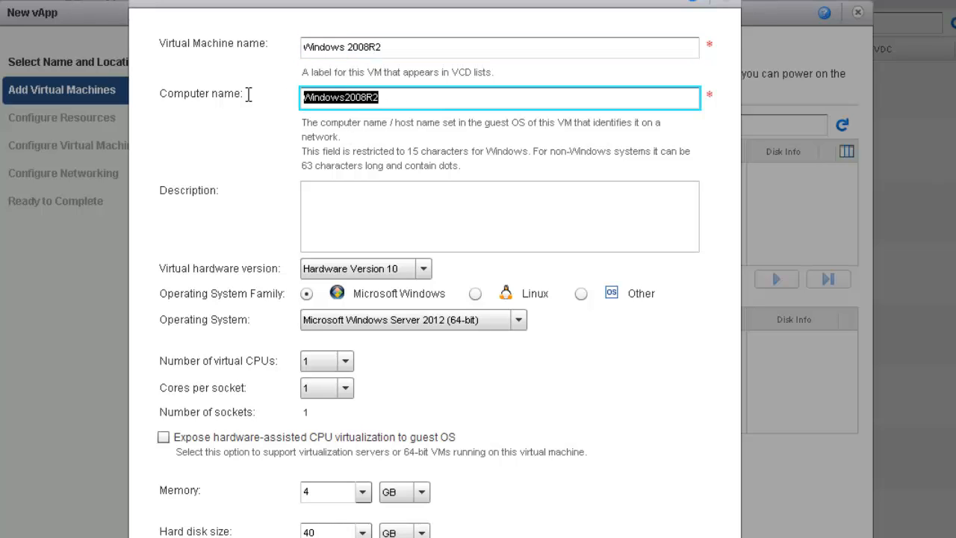
text(allt)
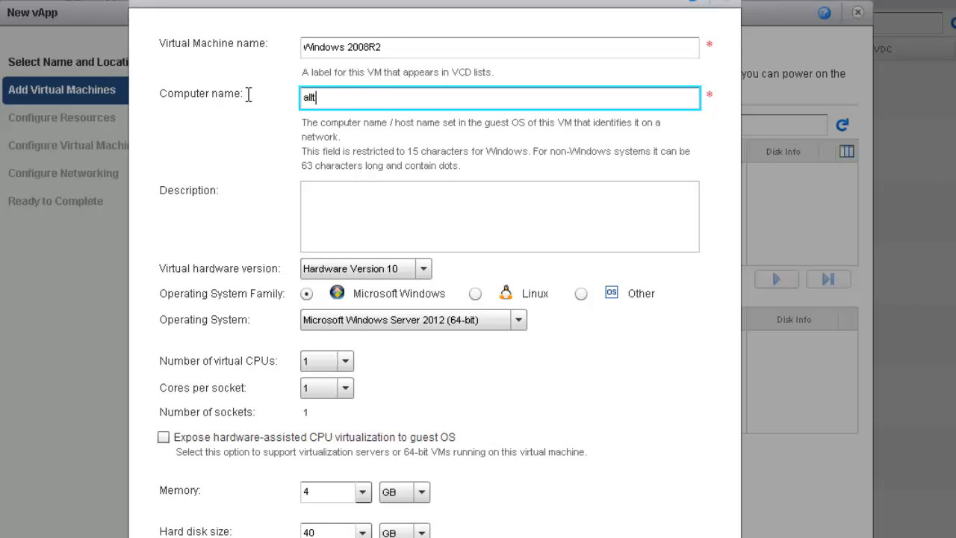
text(hingsvmware)
Set the virtual machine's operating system to Microsoft Windows Server 2008 R2 (64-bit) and add the machine to the vApp
click(334, 296)
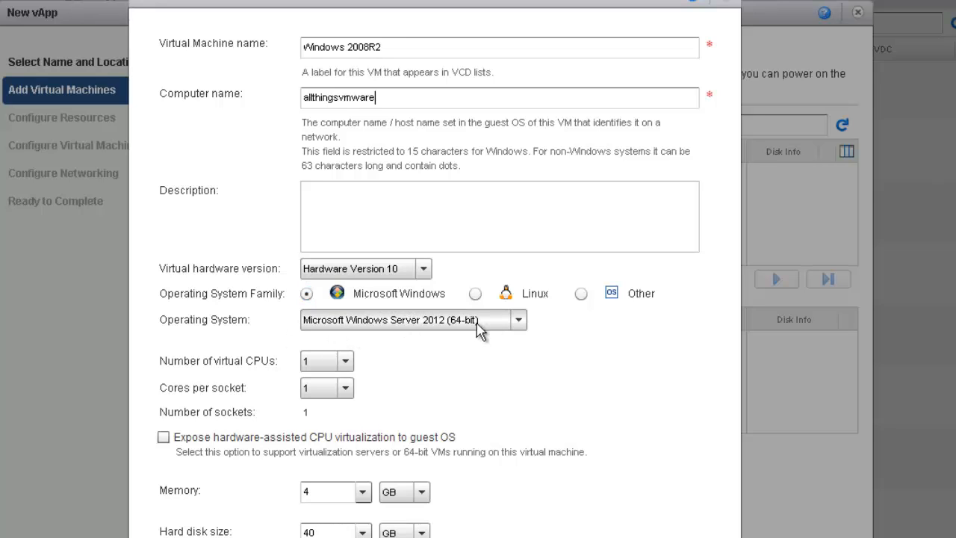
click(519, 325)
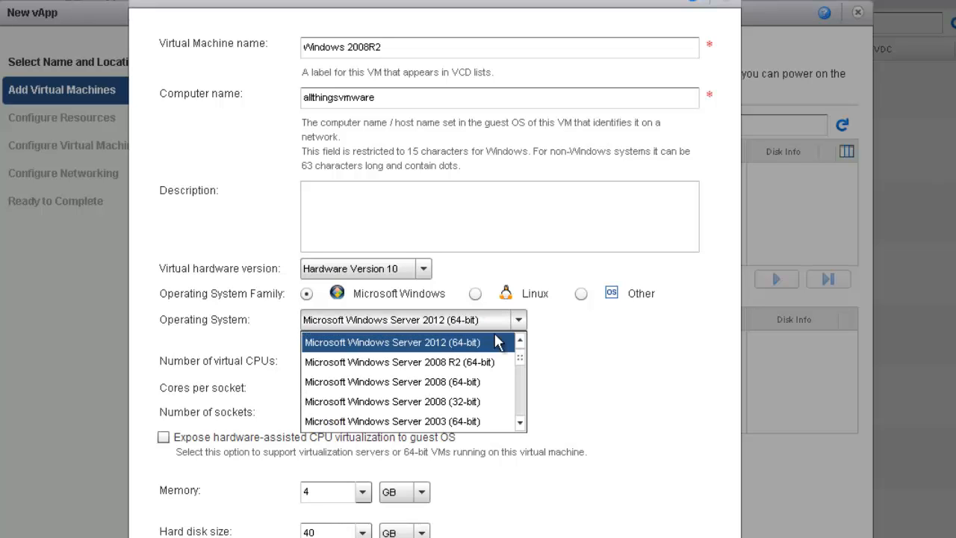
click(445, 365)
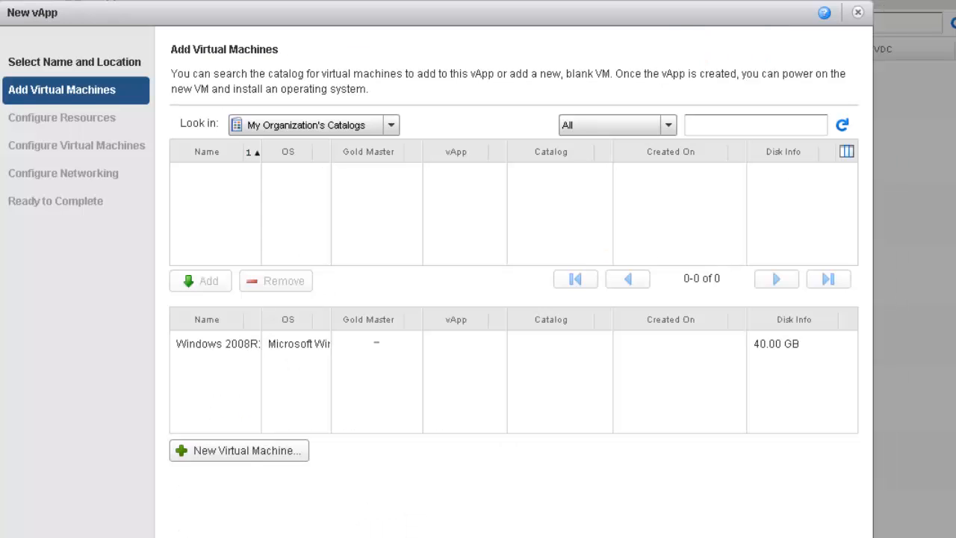
click(331, 340)
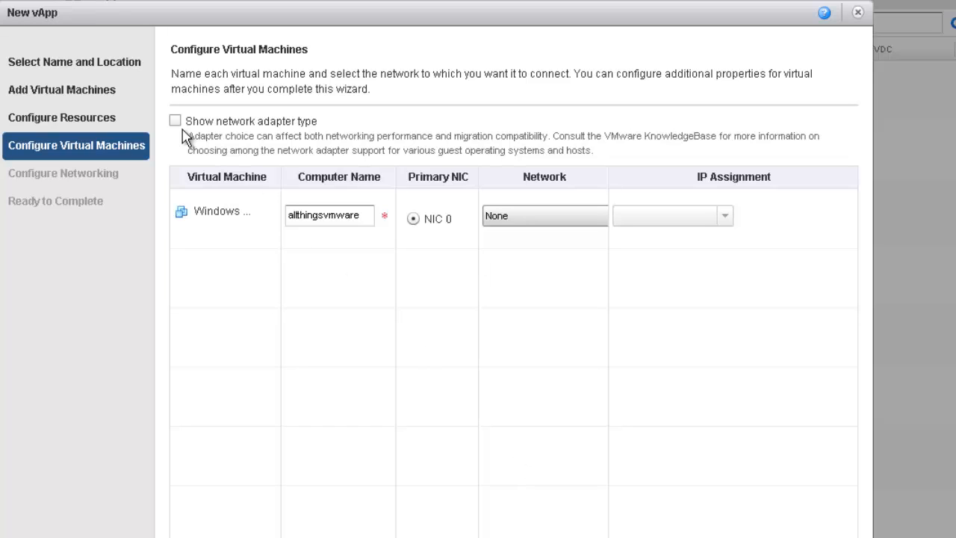
Show the network adapter type, set the virtual machine's adapter to VMXNET 3 and connect it to Outside-Network
click(176, 121)
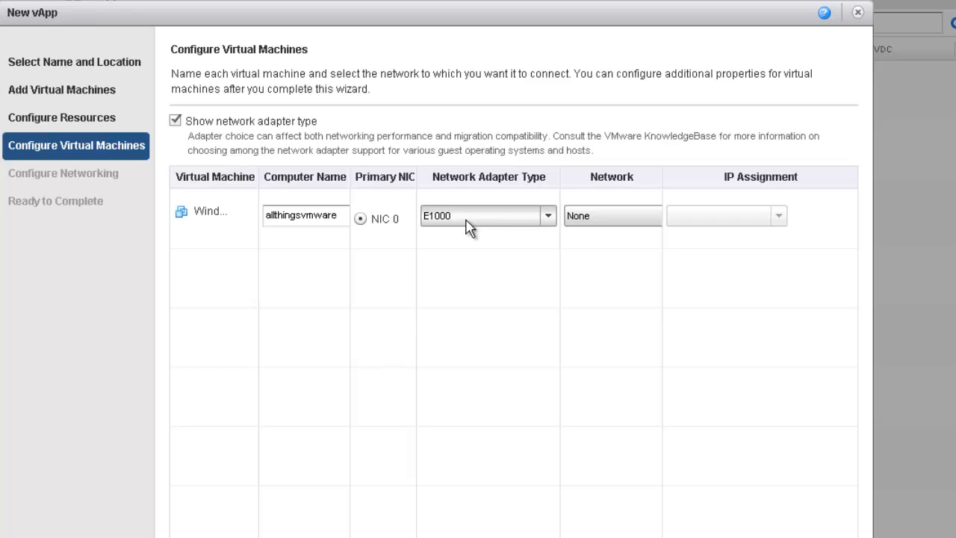
click(548, 218)
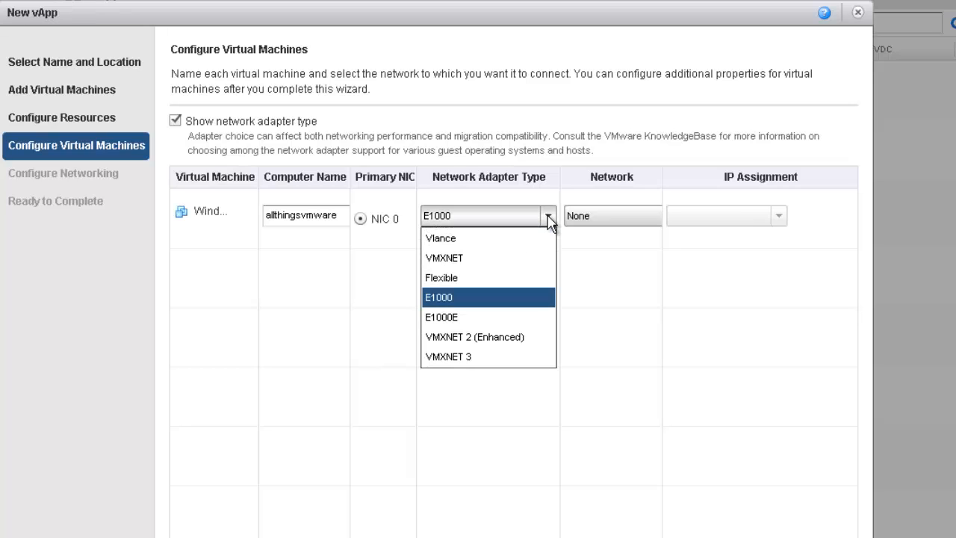
click(456, 359)
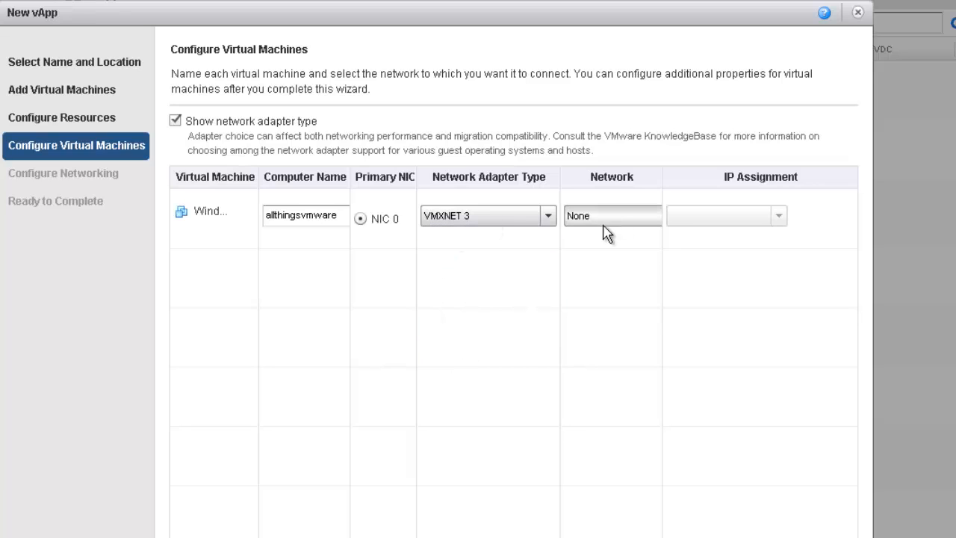
click(644, 221)
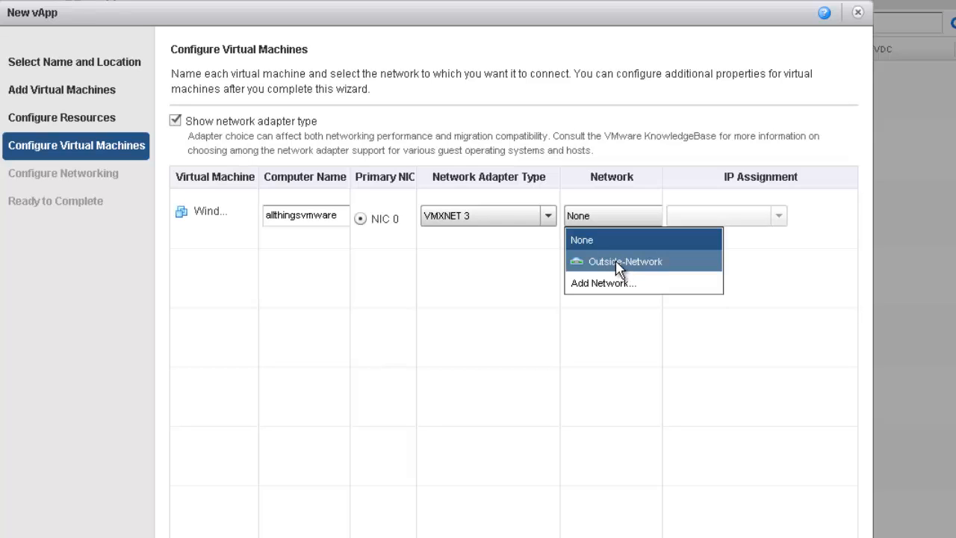
click(618, 267)
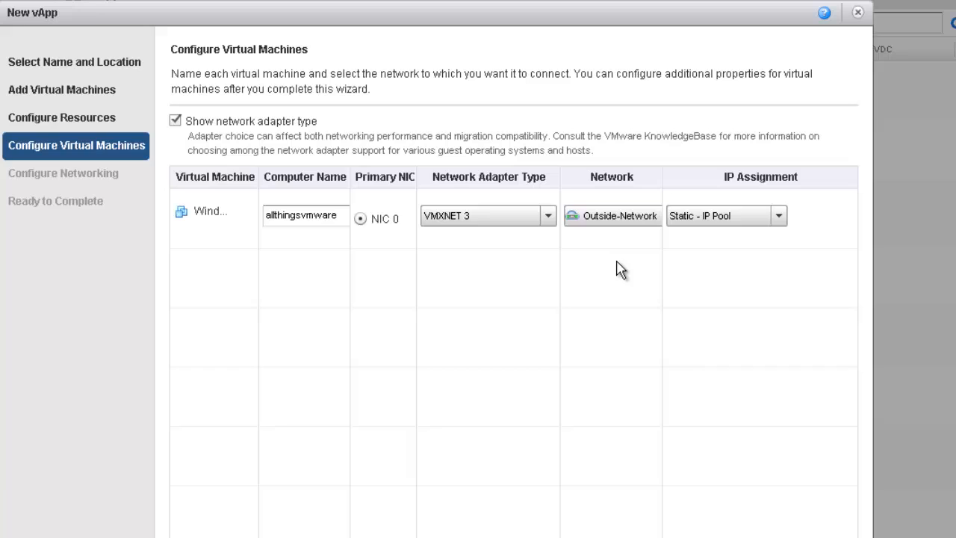
Switch the IP assignment to Static - Manual with the address 10.123.110.64 and finish creating the vApp
click(778, 216)
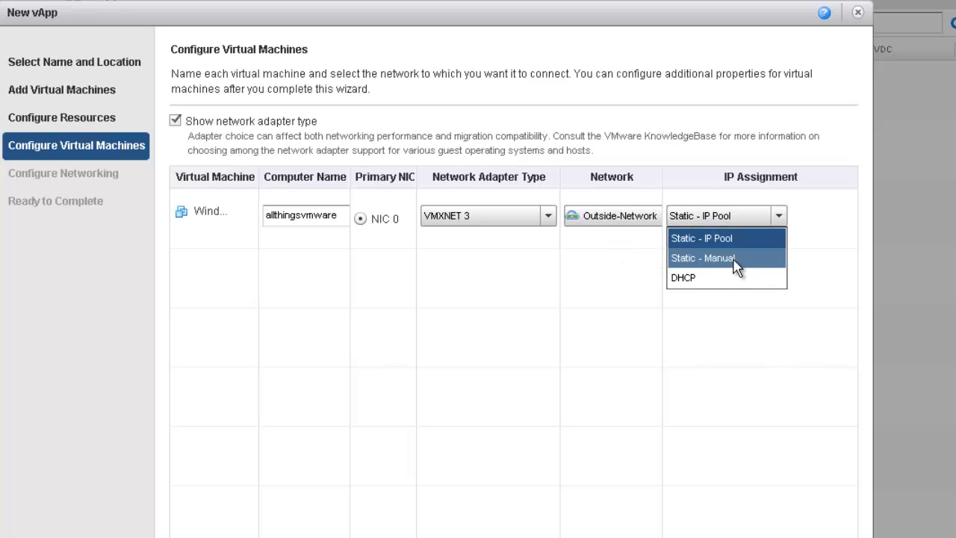
click(732, 259)
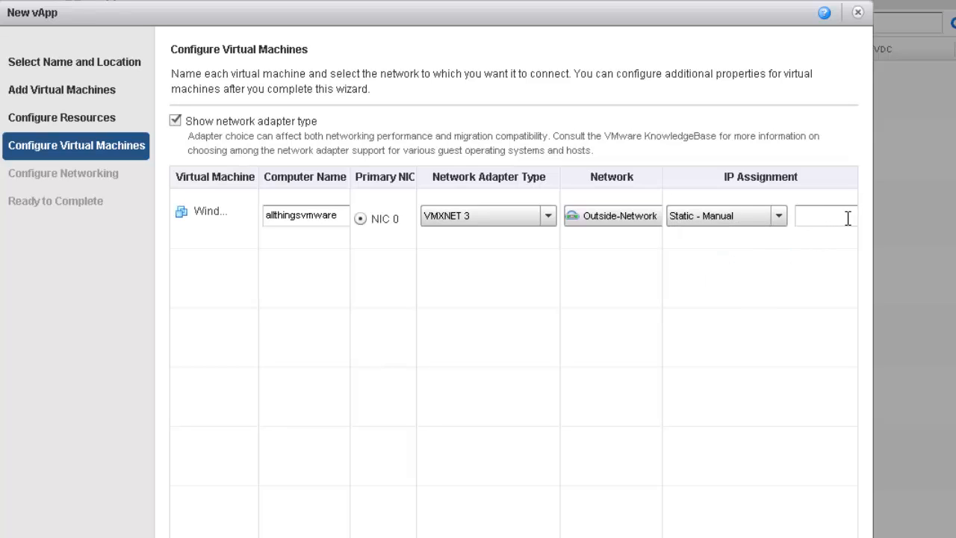
click(823, 217)
text(10.123)
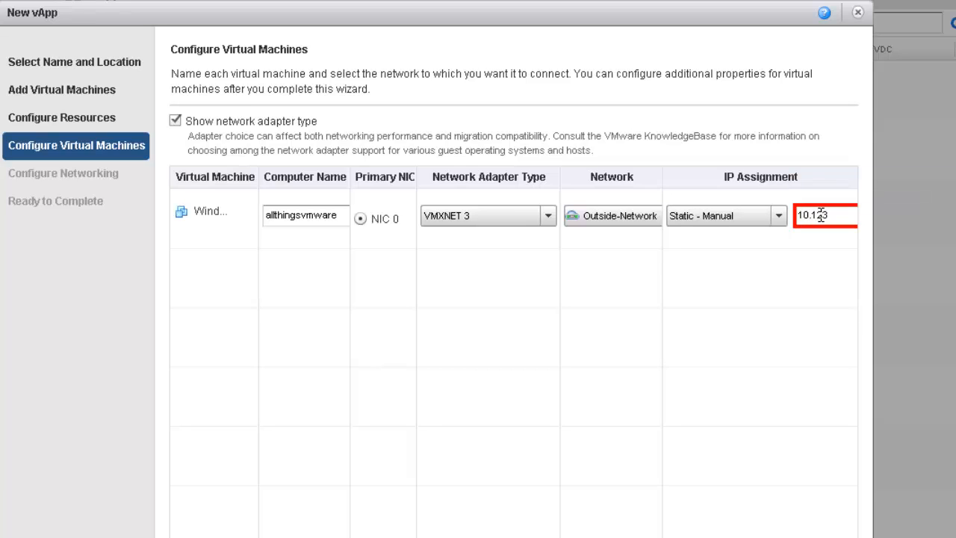
text(.110.64)
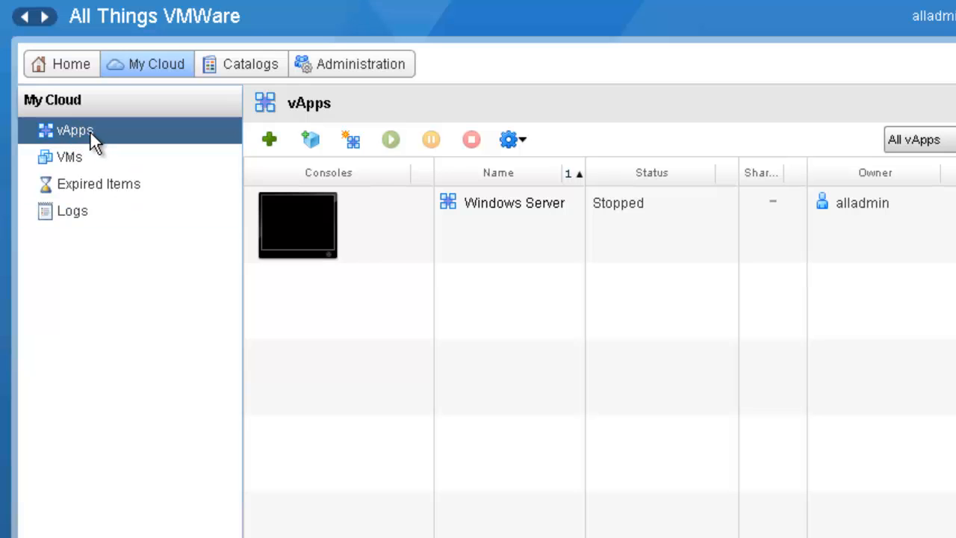
Display the organization's virtual machines and widen the Name column to show the full machine name
click(62, 158)
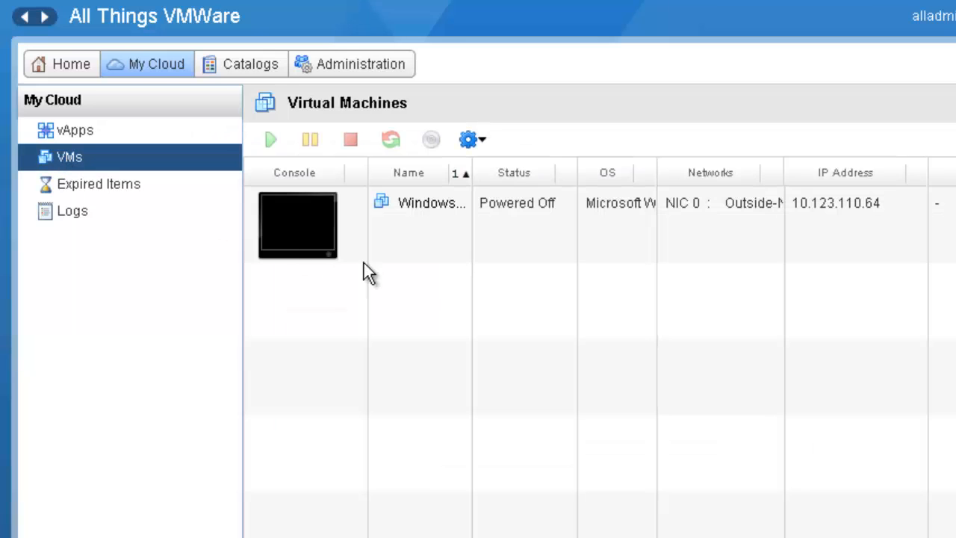
click(470, 174)
click(471, 175)
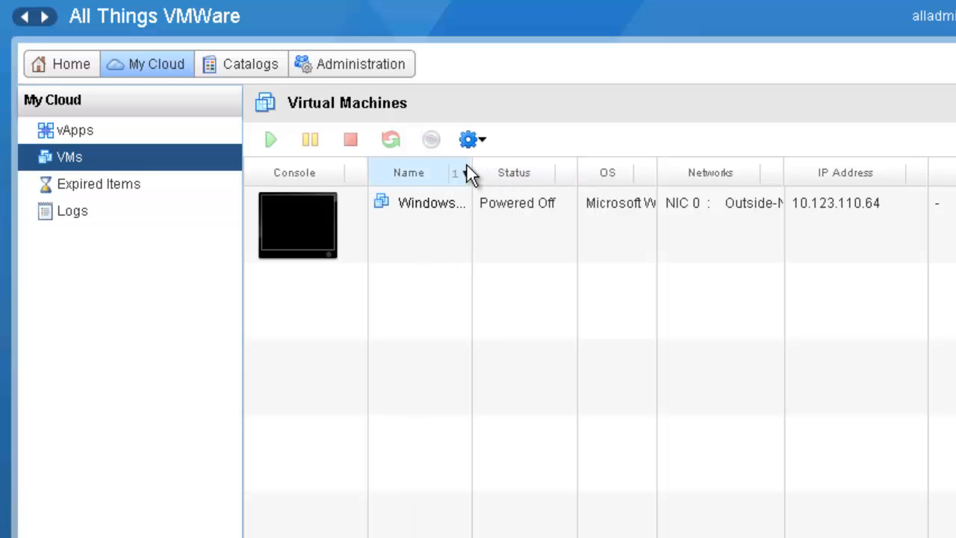
drag(471, 165, 551, 174)
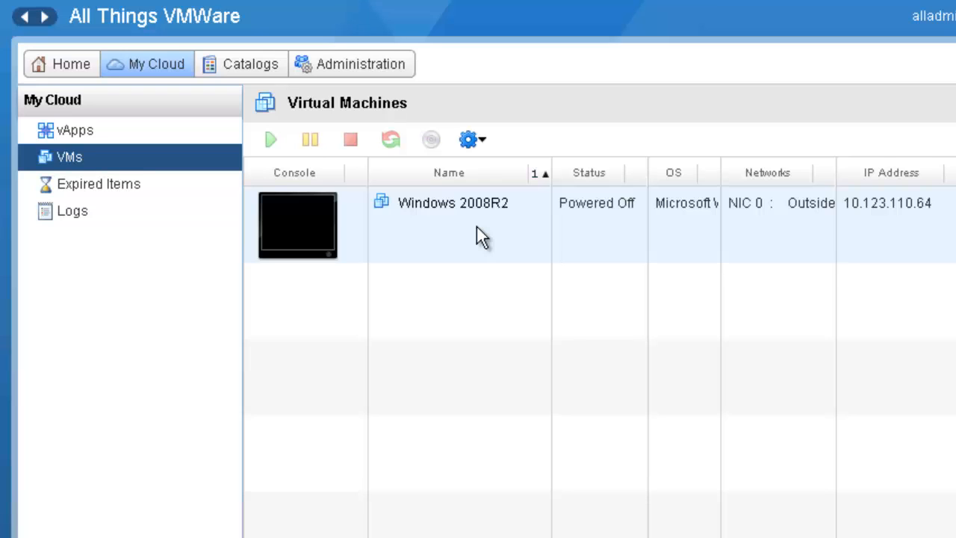
Open the Windows Server vApp and show its list of virtual machines
click(67, 130)
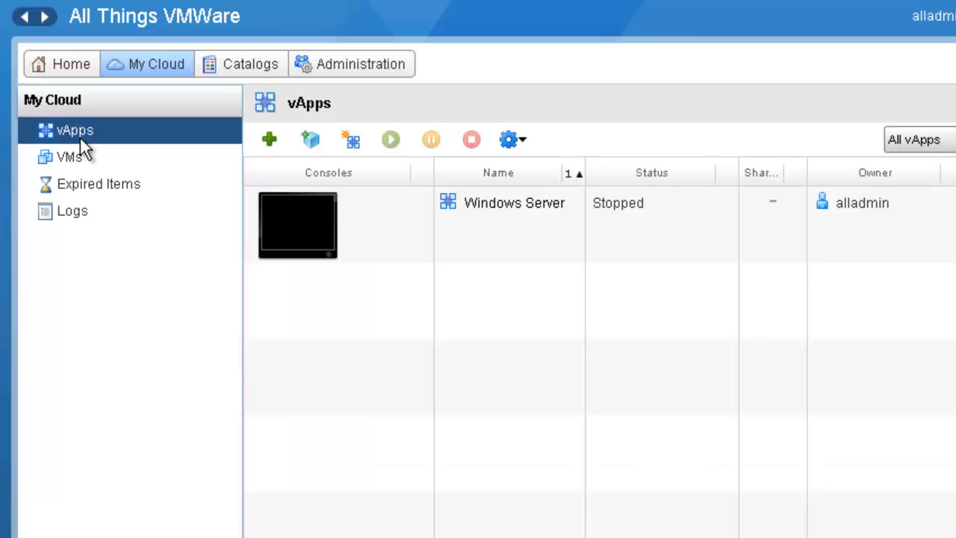
click(501, 213)
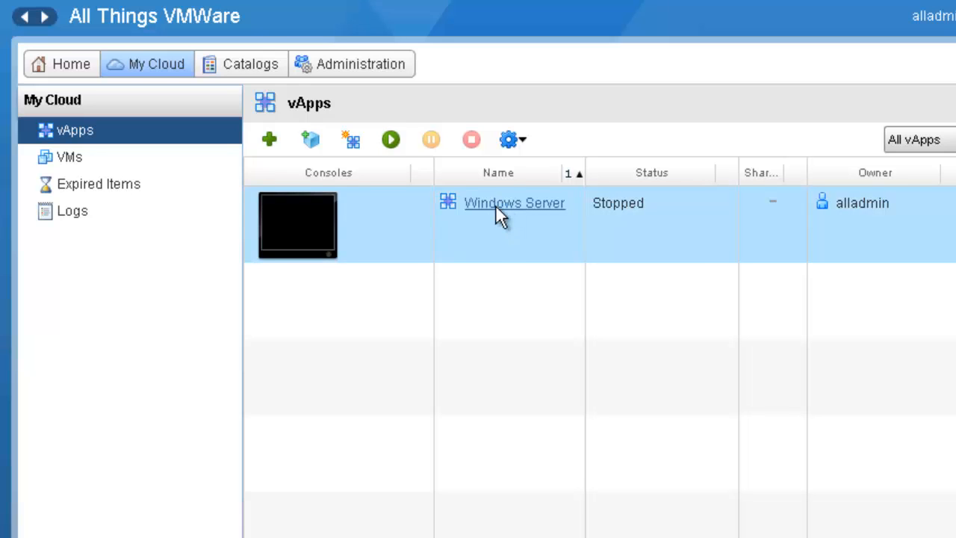
click(495, 205)
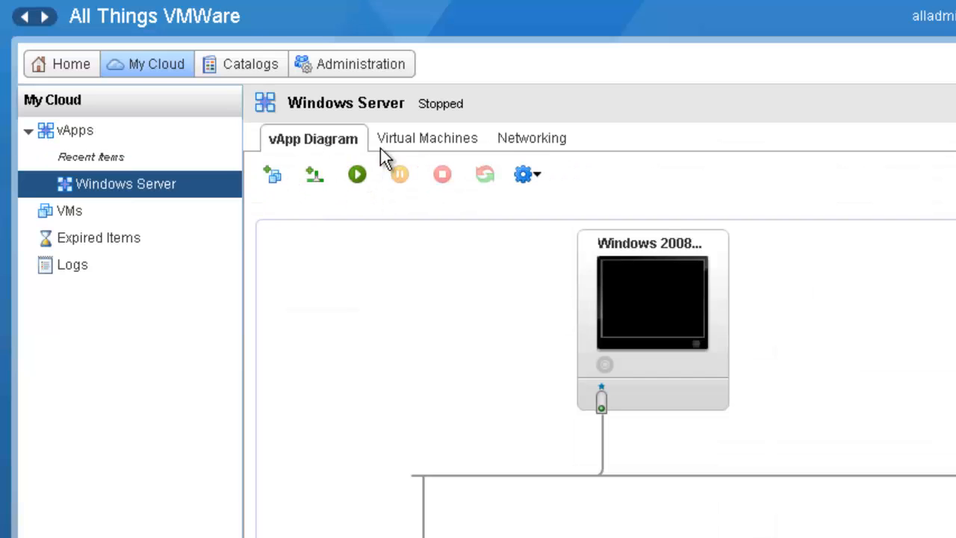
click(438, 143)
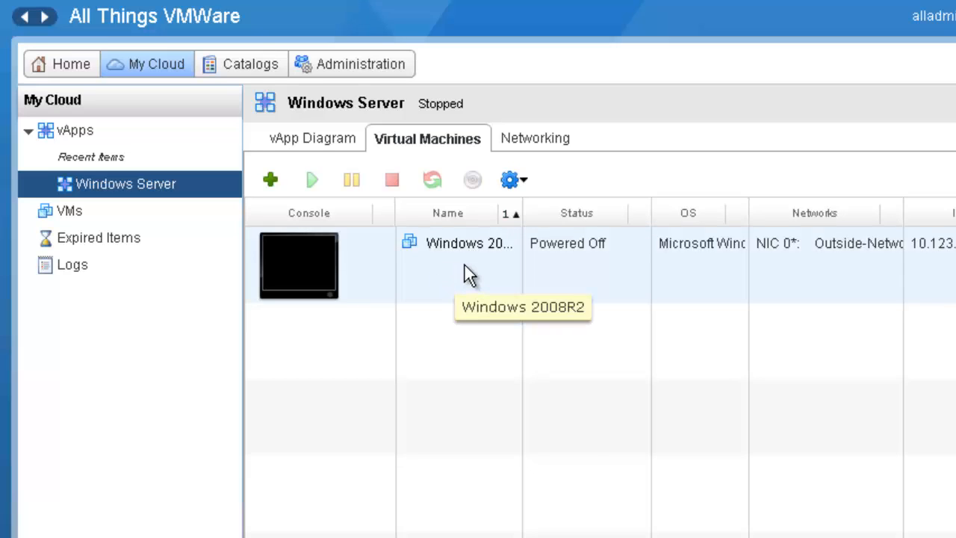
Insert the Win_2008_R2.iso media from the iso catalog into the Windows 2008R2 virtual machine
click(465, 265)
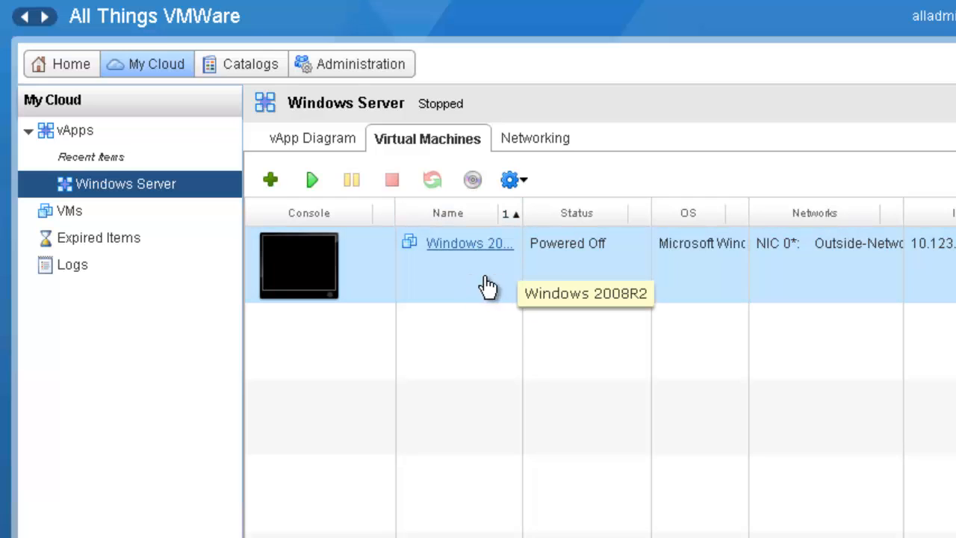
click(473, 182)
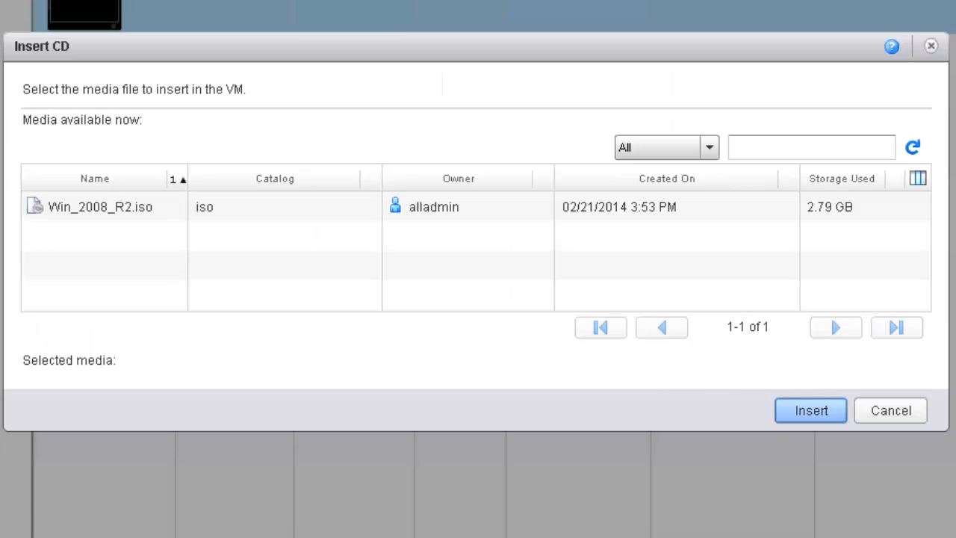
click(103, 218)
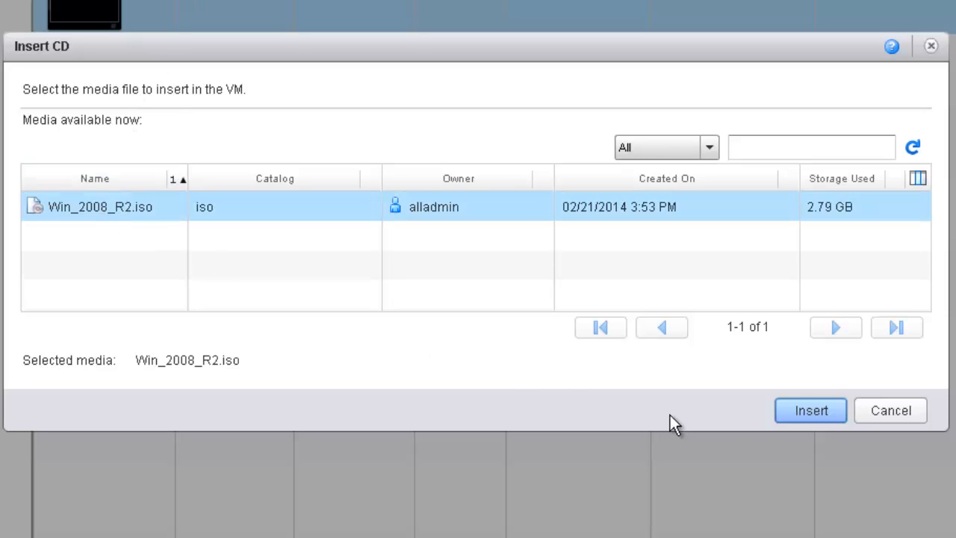
click(918, 528)
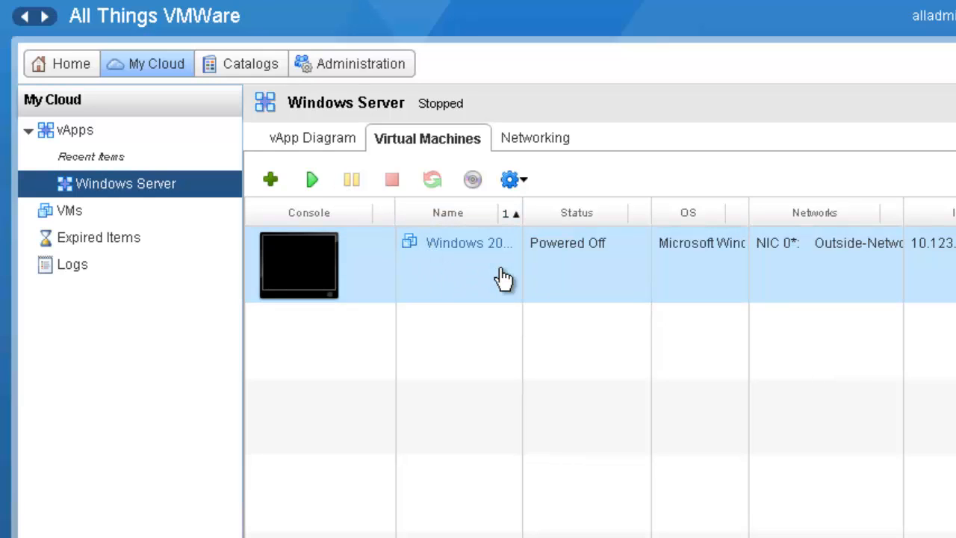
Power on the Windows 2008R2 virtual machine and open its console in an enlarged window
click(313, 181)
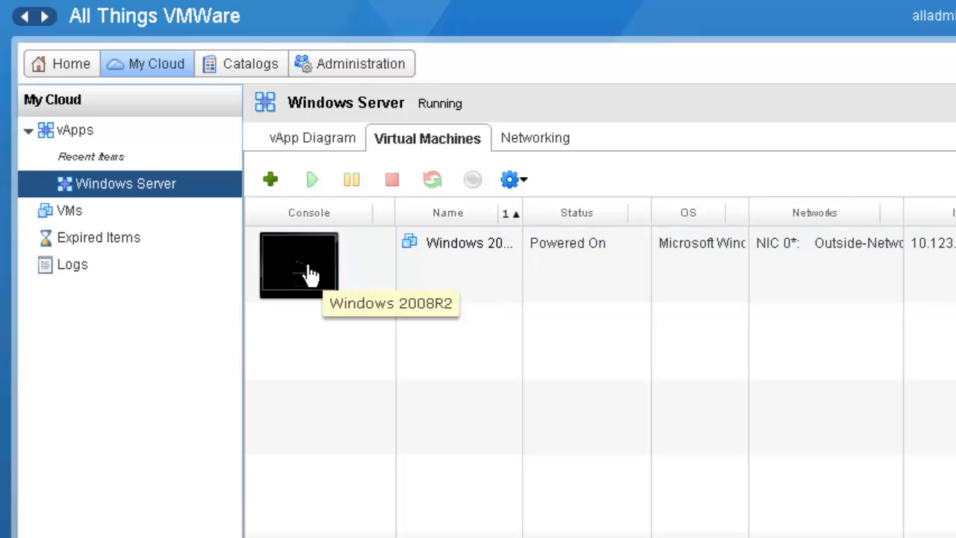
click(307, 265)
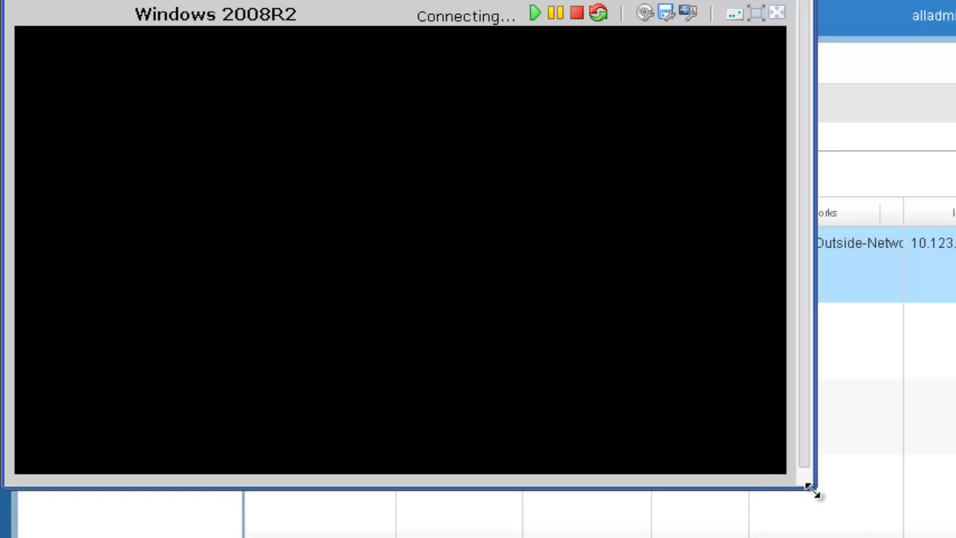
drag(812, 487, 925, 537)
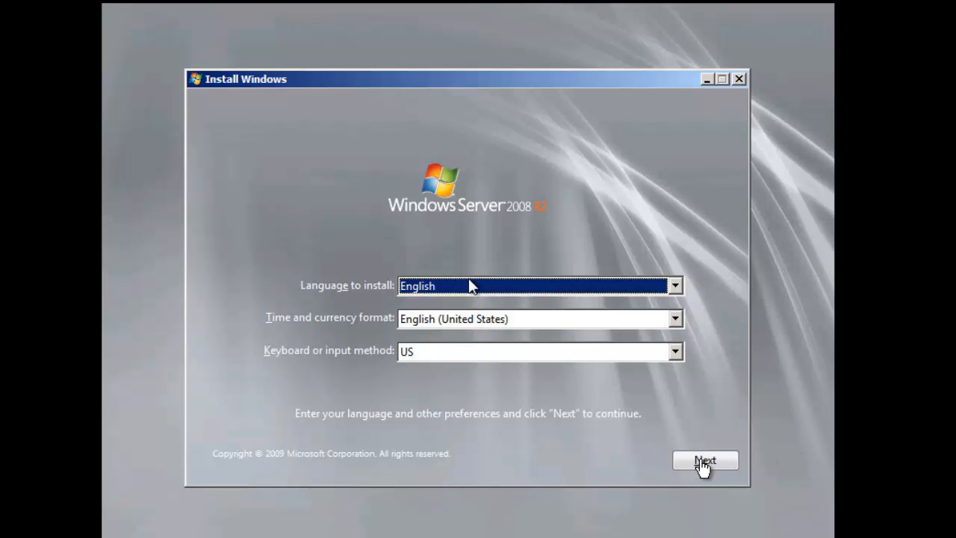
Start Windows setup with English language and US keyboard settings, choosing Windows Server 2008 R2 Standard (Full Installation)
click(701, 459)
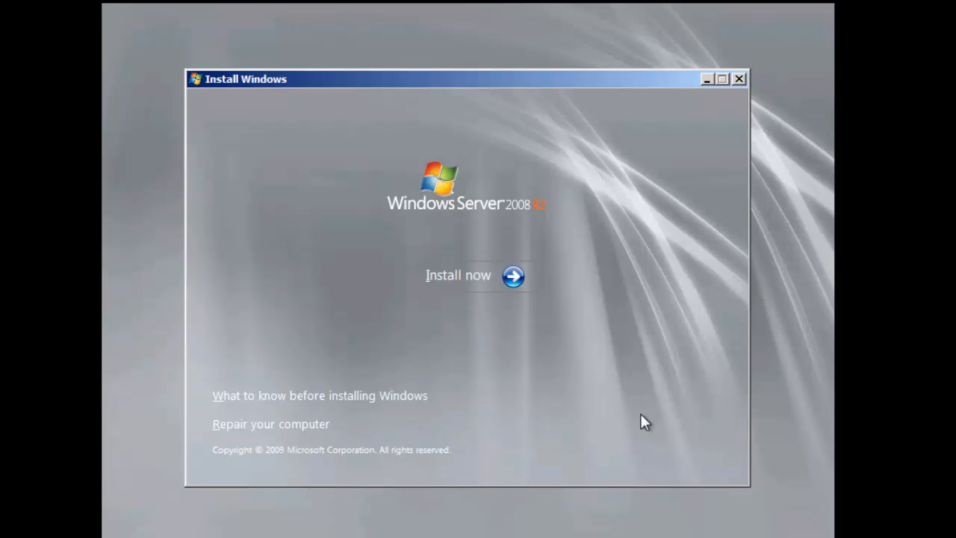
click(470, 278)
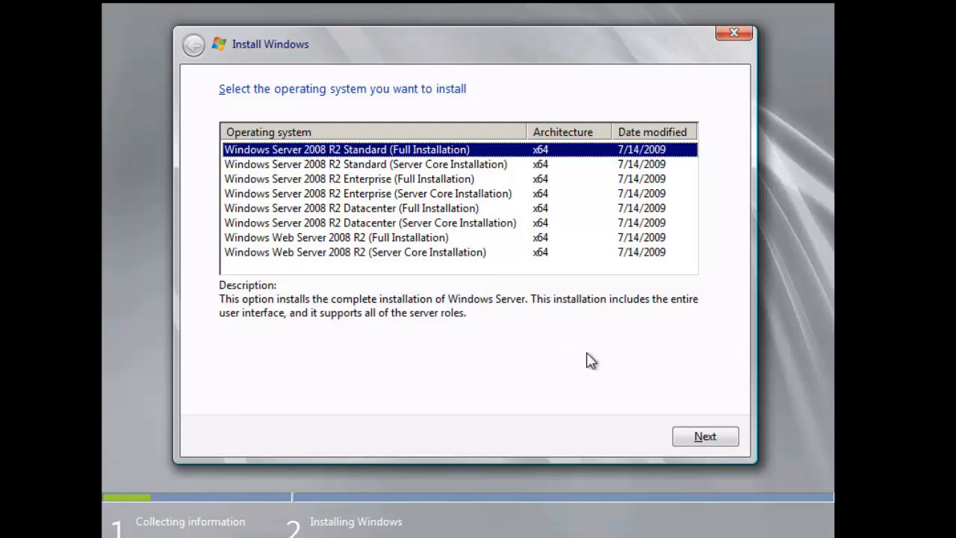
click(709, 440)
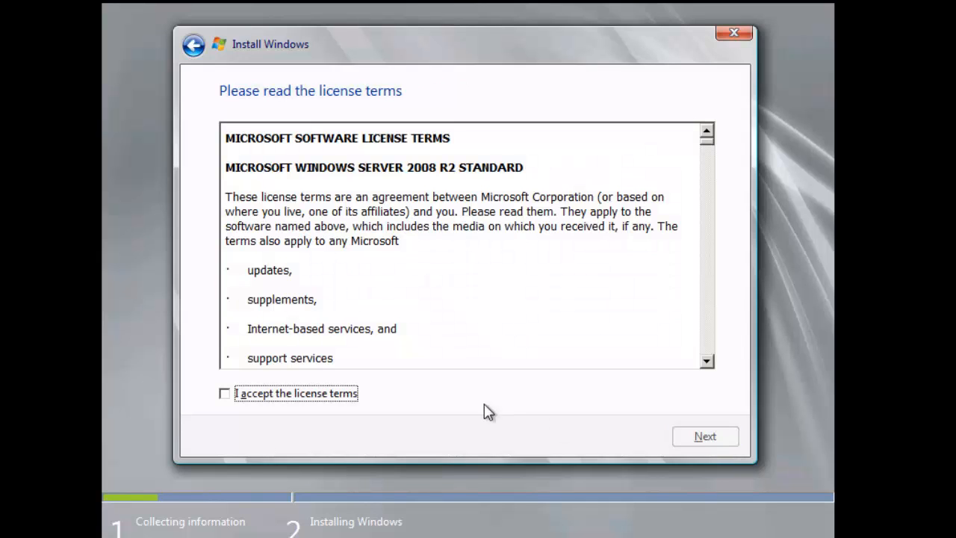
Accept the license terms and start a Custom (advanced) installation on the unallocated space of Disk 0
key(space)
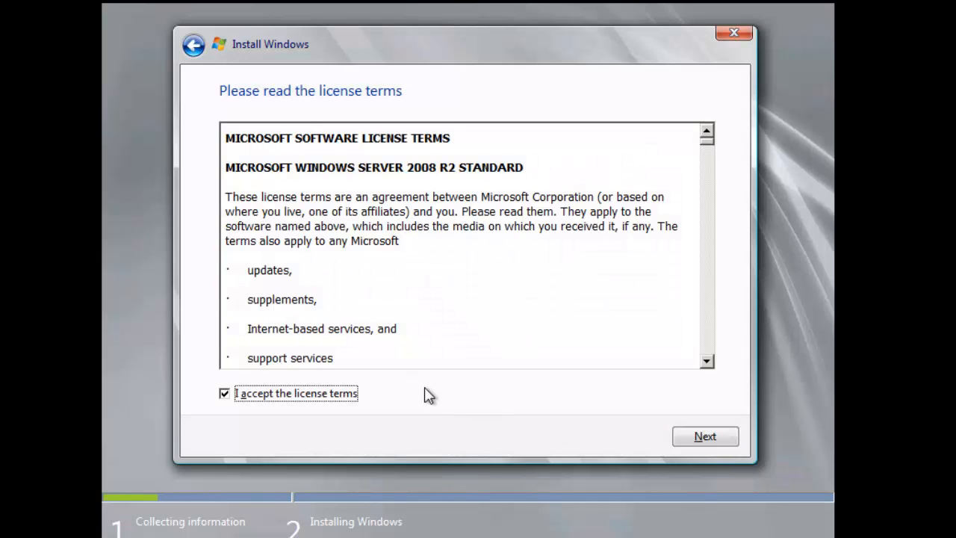
click(704, 440)
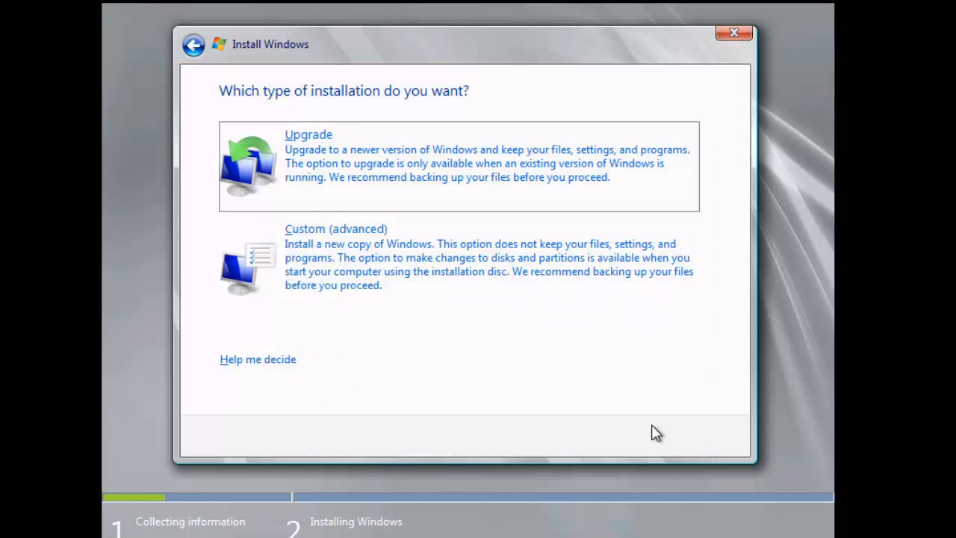
click(489, 280)
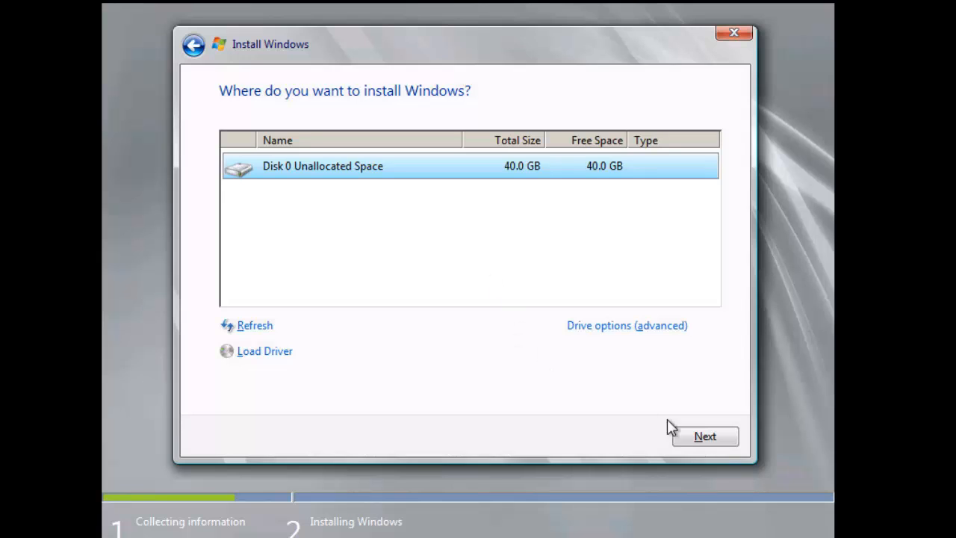
click(723, 441)
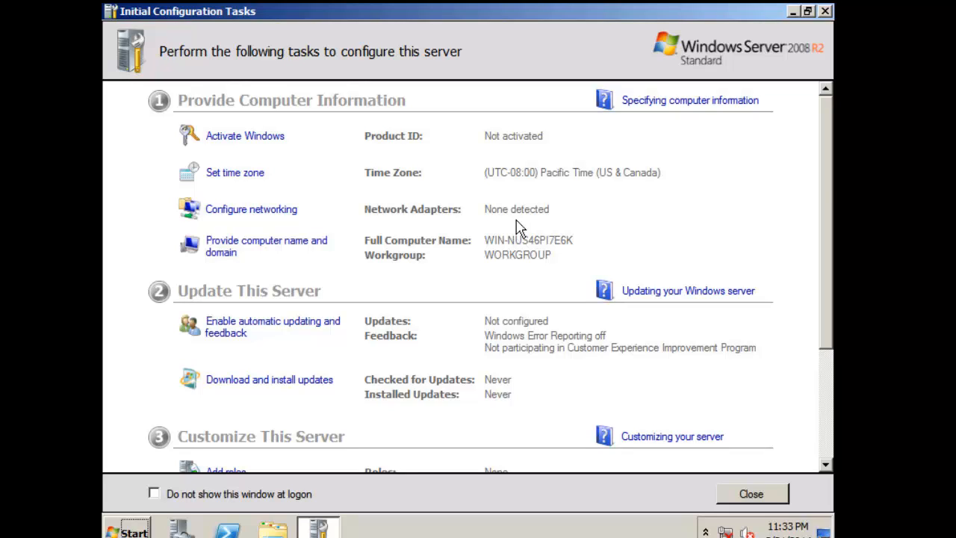
Return to the vApp's virtual machine list and start the VMware Tools installation for the Windows 2008R2 machine
key(alt)
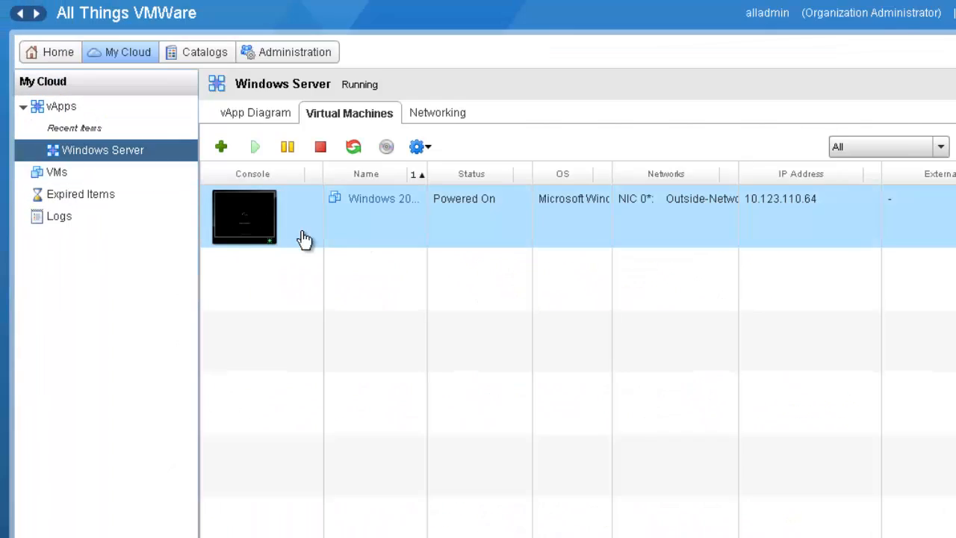
click(385, 222)
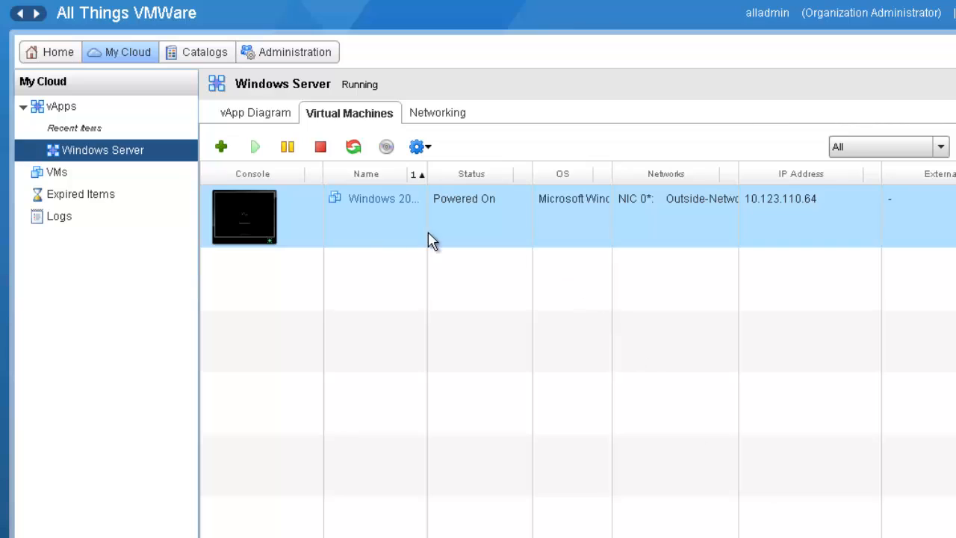
right_click(385, 233)
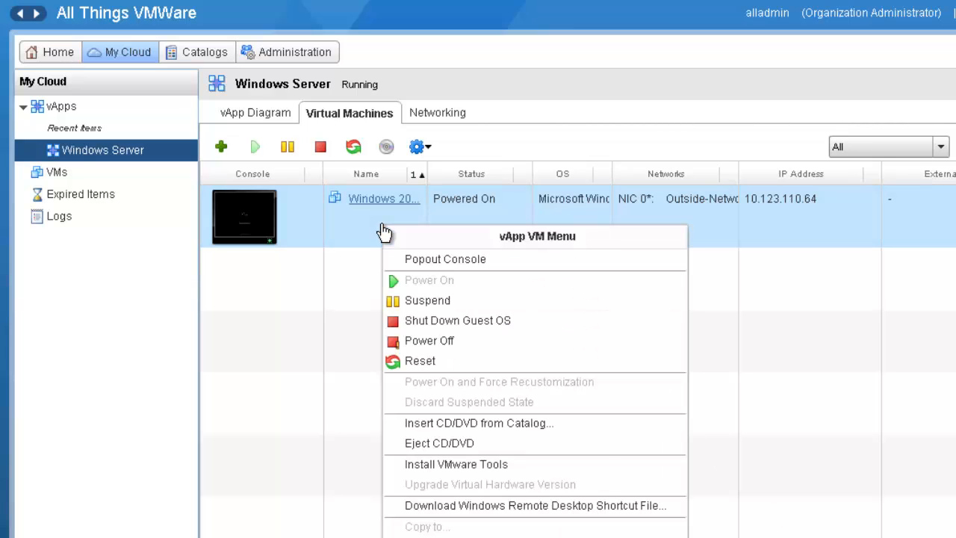
click(440, 467)
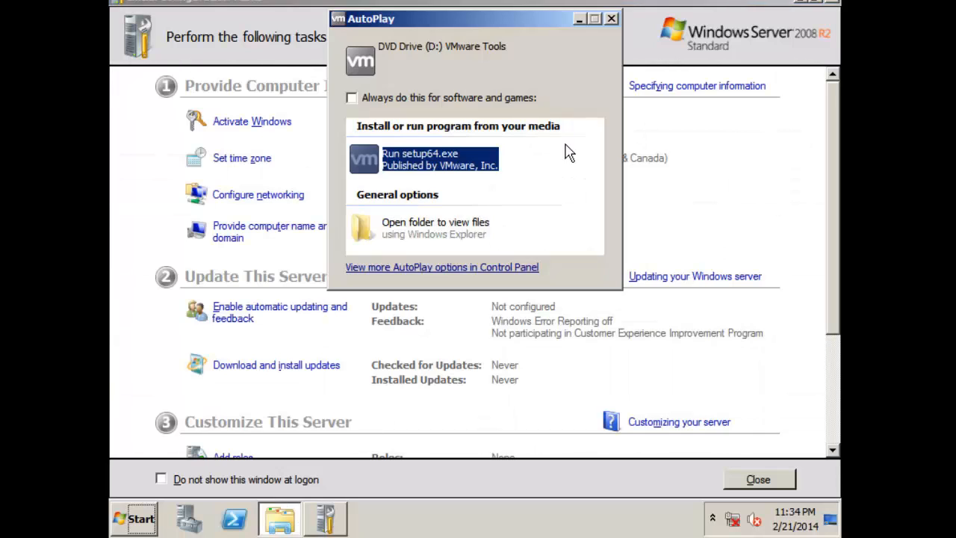
Run setup64.exe in the guest, install VMware Tools with the Typical setup type, and restart the server
click(405, 159)
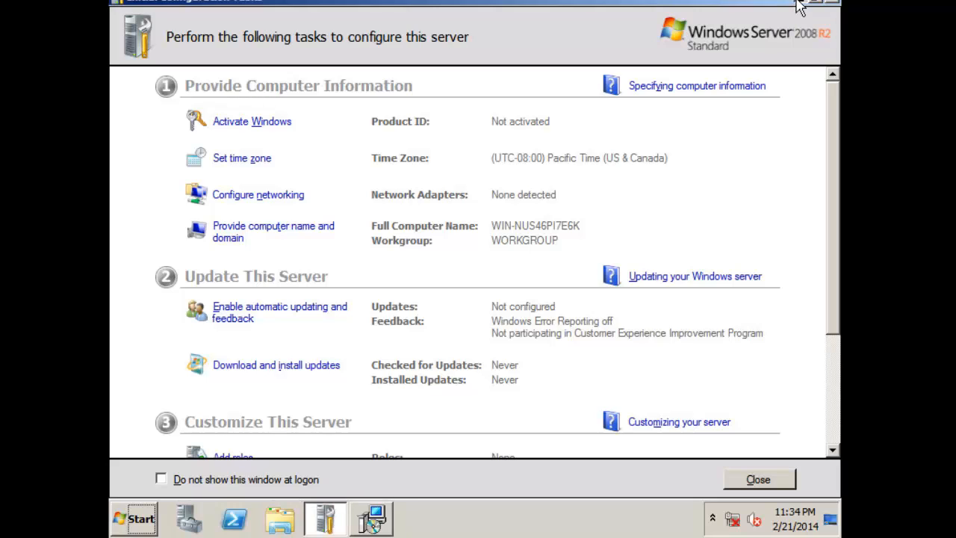
click(798, 6)
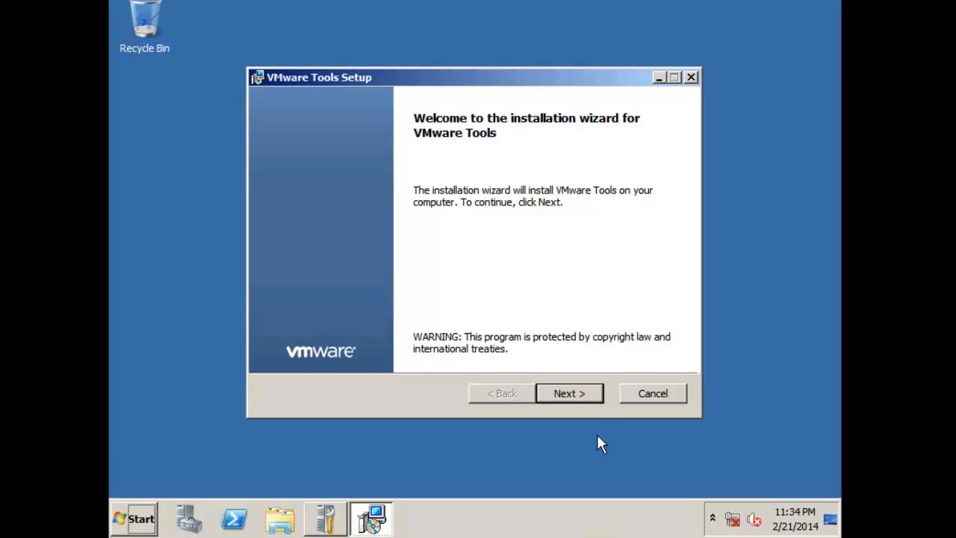
click(582, 397)
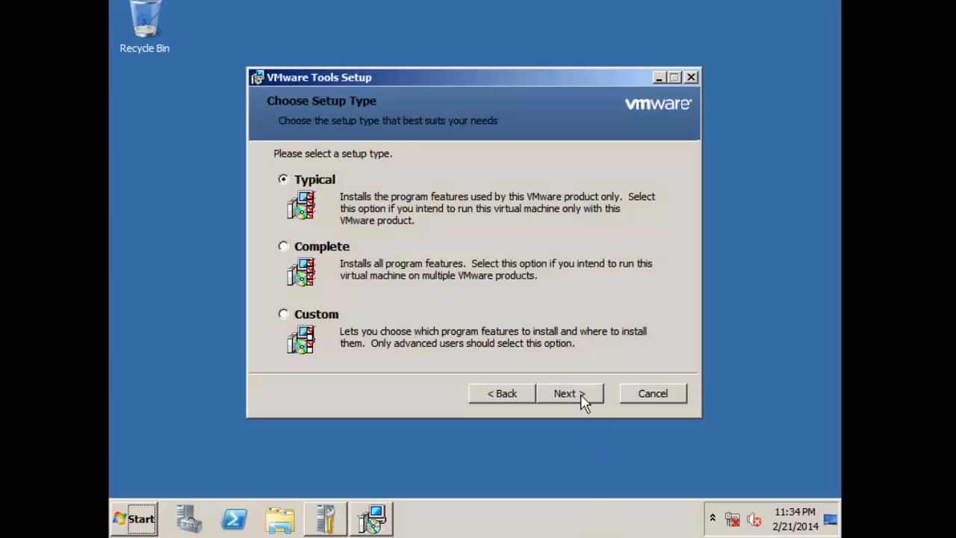
click(582, 396)
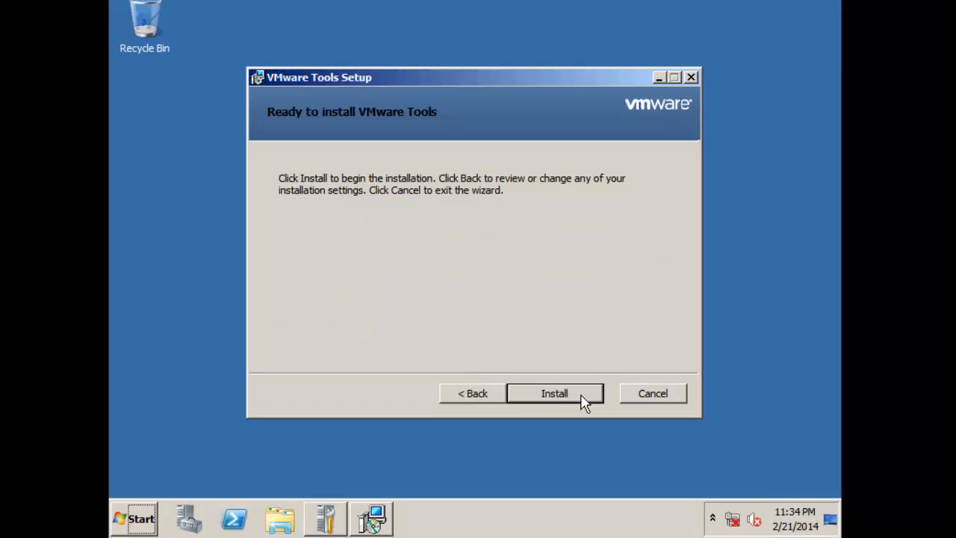
click(582, 396)
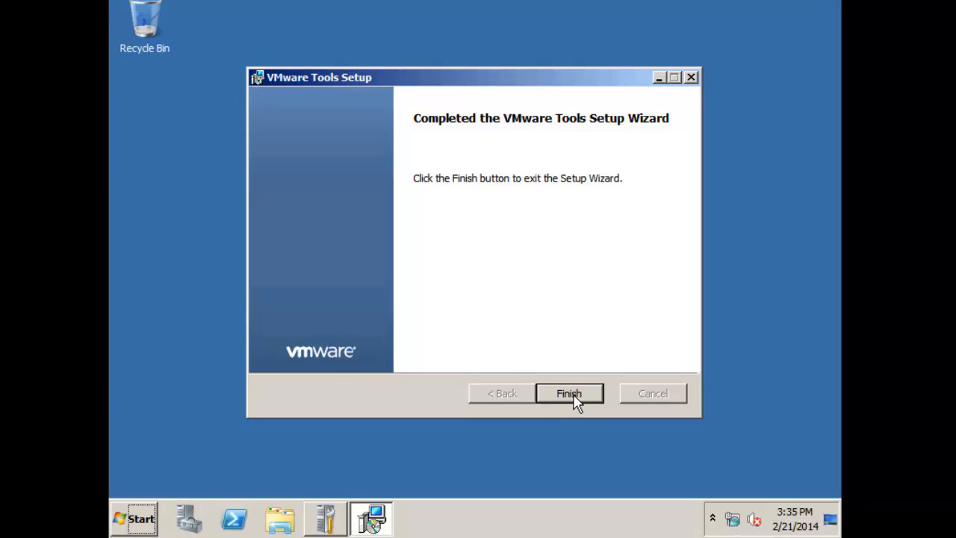
click(574, 397)
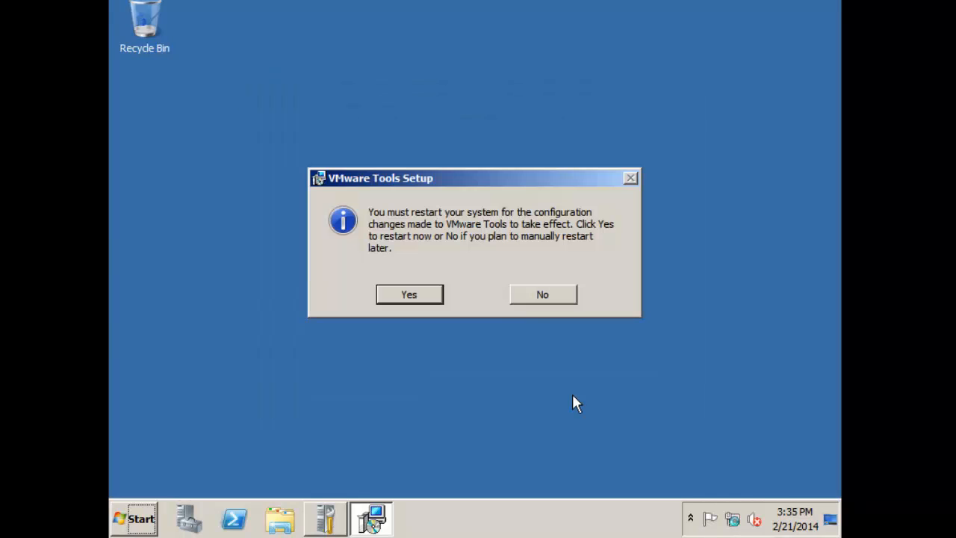
click(409, 294)
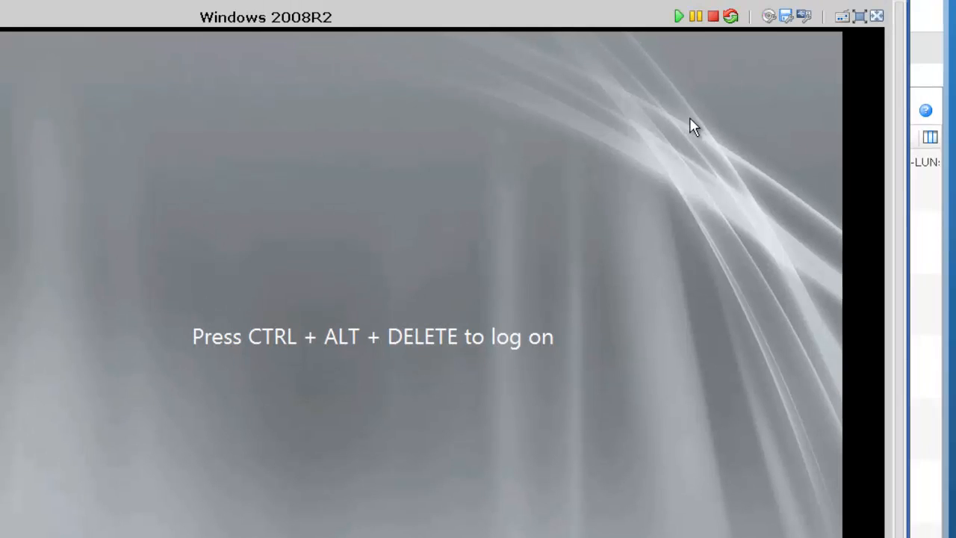
Send Ctrl+Alt+Delete to the restarted virtual machine and log on as Administrator with the account password
click(843, 19)
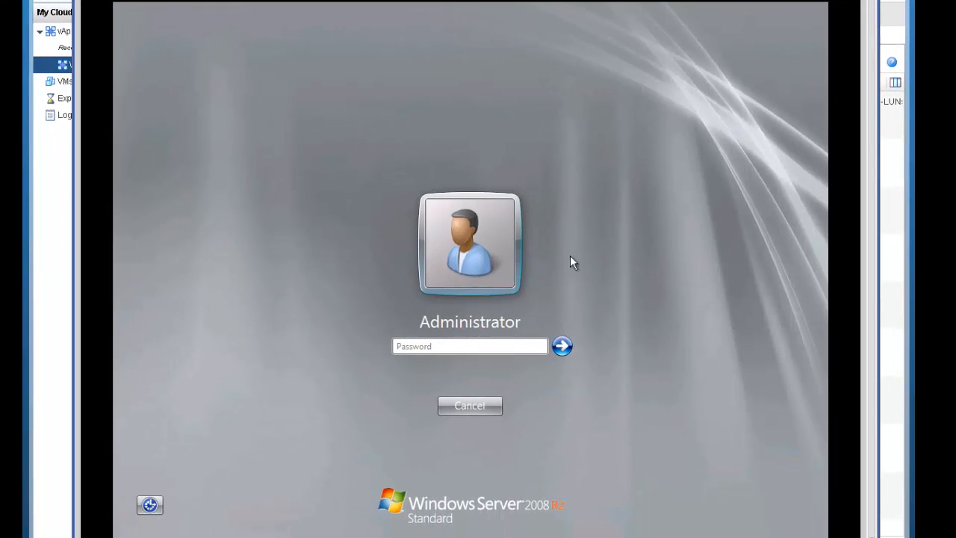
click(511, 346)
text(••••••••••)
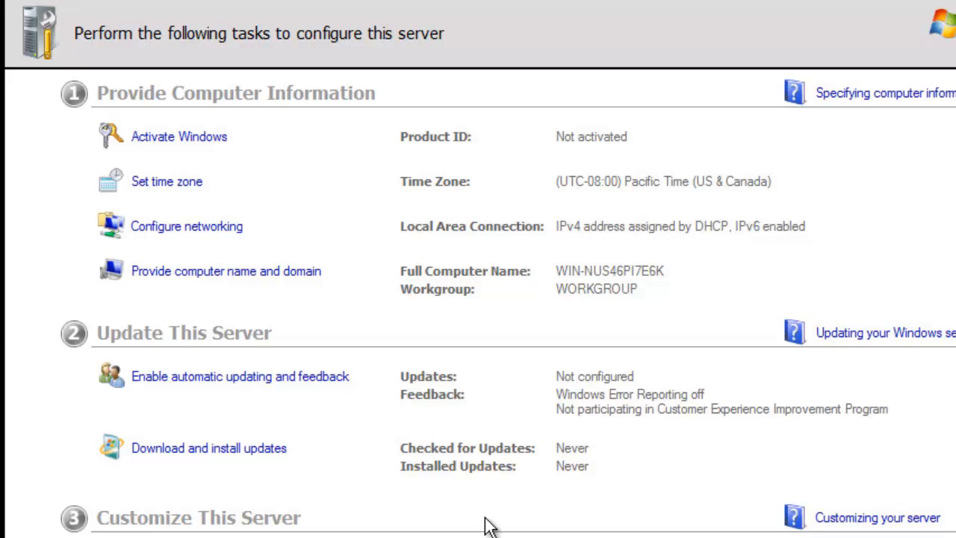
In the Local Area Connection's TCP/IPv4 properties, switch to a manually specified address and set the IP address to 10.123.110.64
click(216, 230)
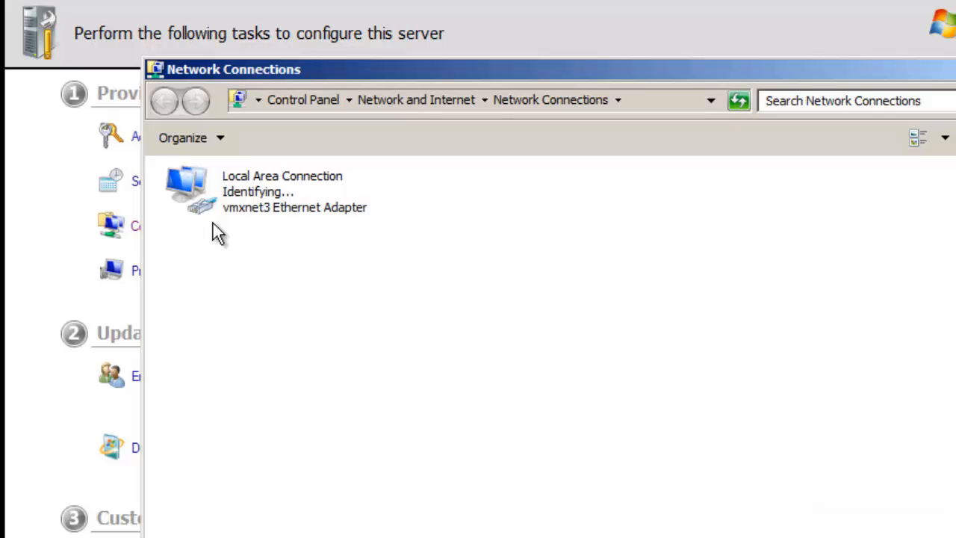
right_click(252, 191)
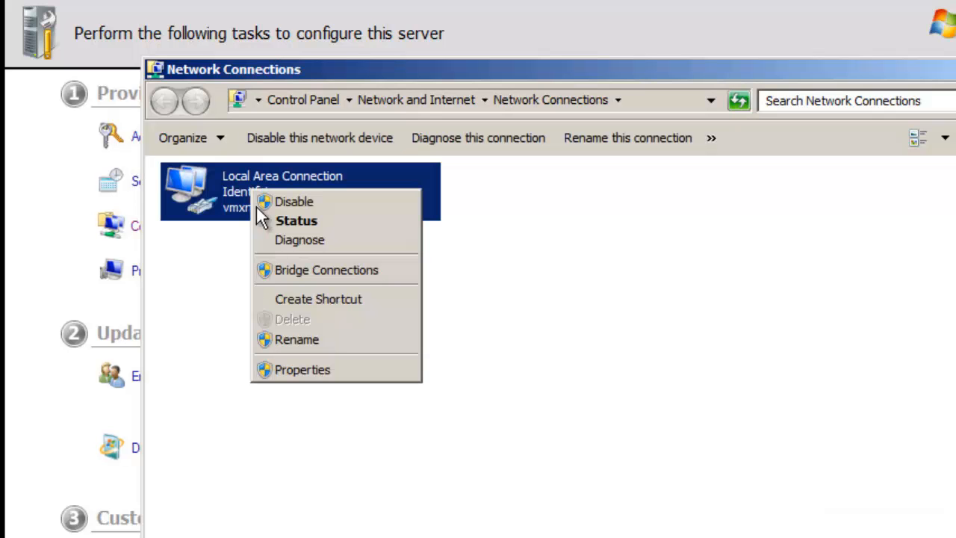
click(317, 371)
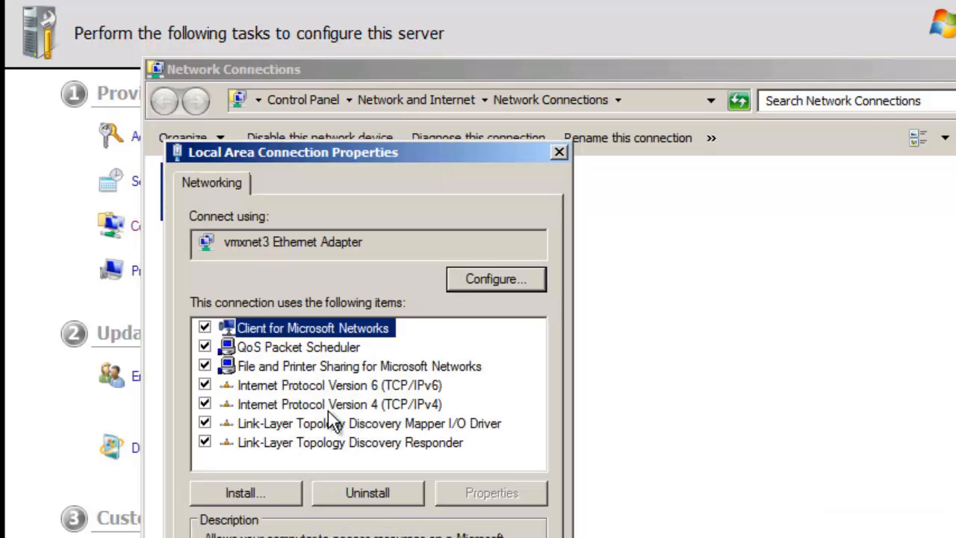
double_click(328, 408)
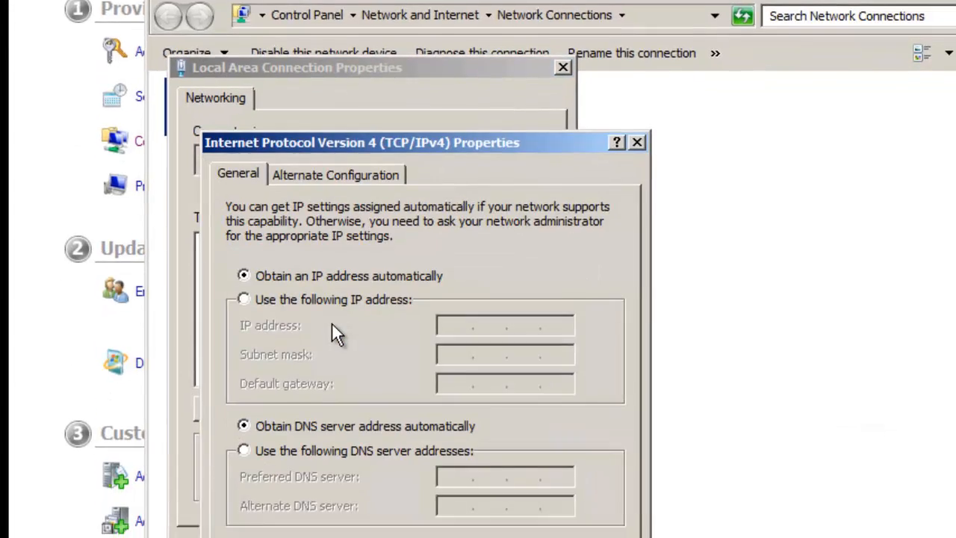
click(321, 191)
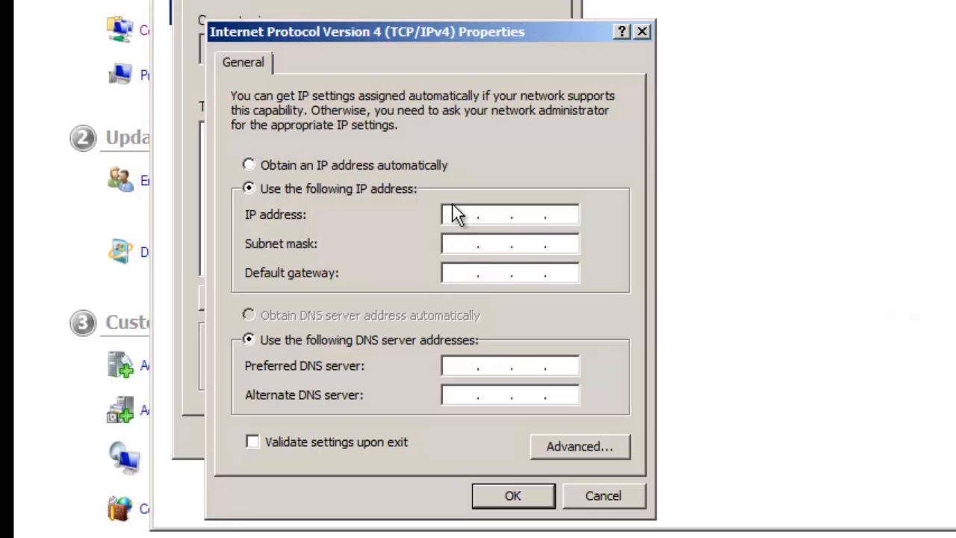
click(457, 214)
text(10.123.110.)
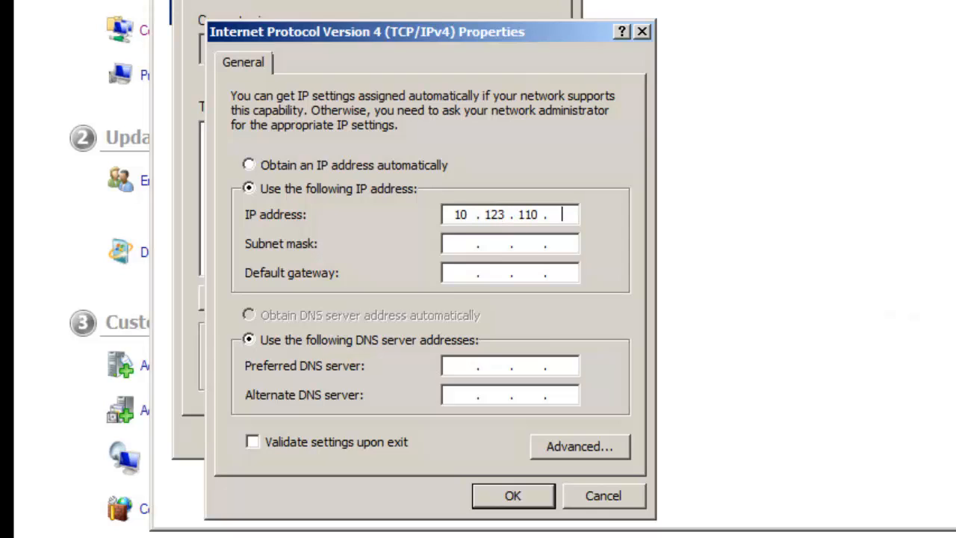
text(64)
key(Tab)
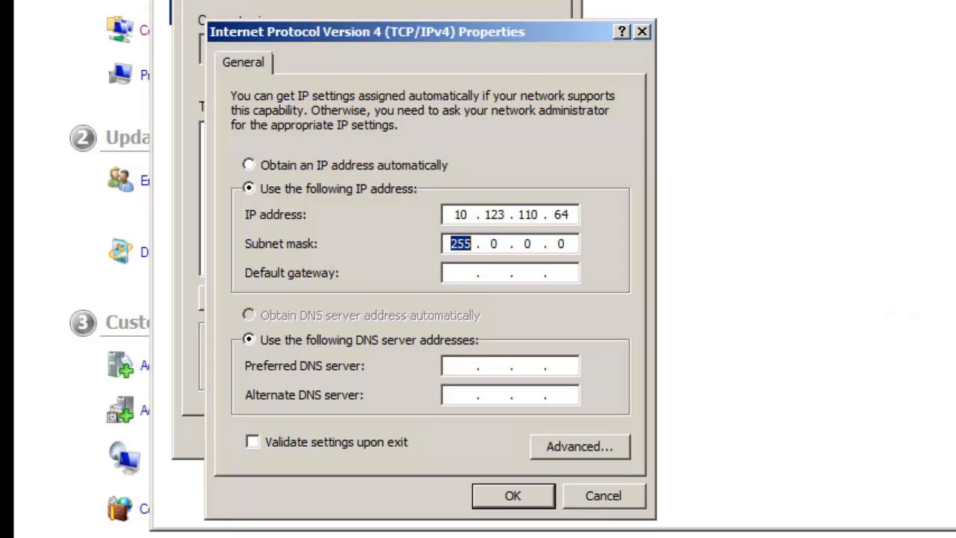
Set the connection's subnet mask to 255.255.255.0 and its default gateway to 10.123.110.1
text(255525)
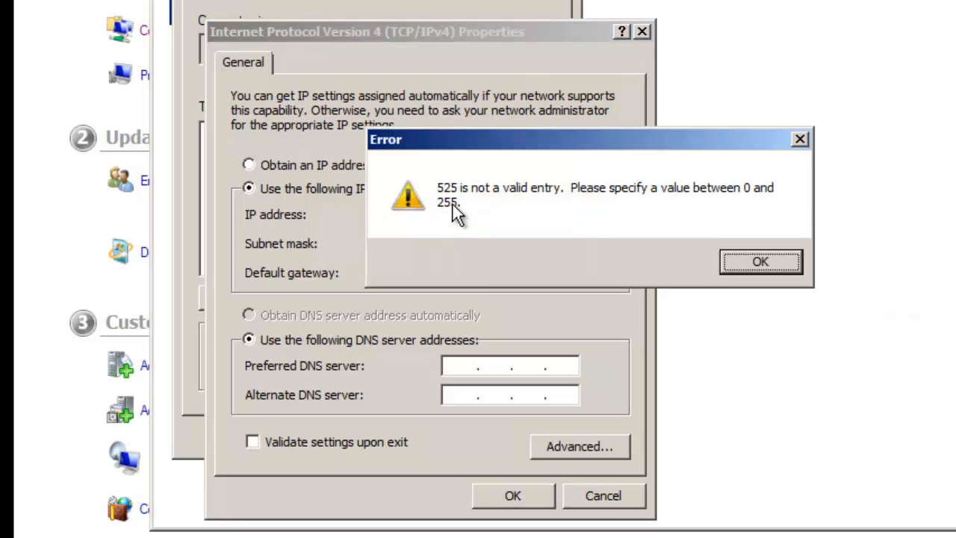
click(754, 263)
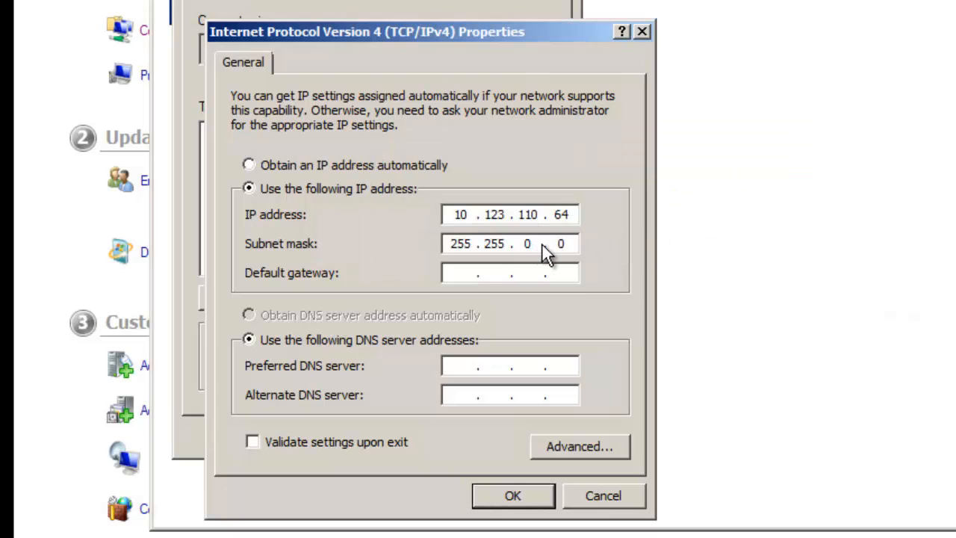
click(545, 249)
key(BackSpace)
text(255 .)
key(Tab)
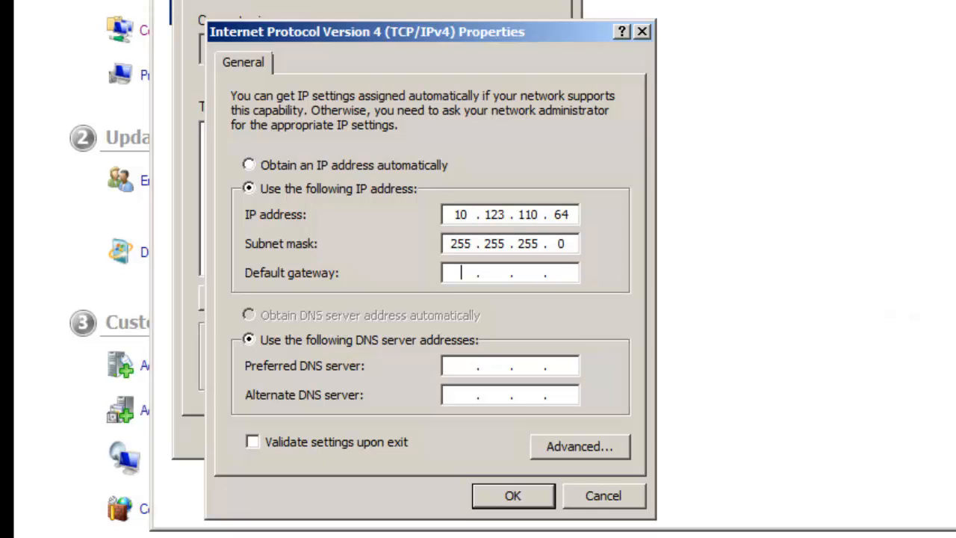
text(10.123.110.1)
key(Tab)
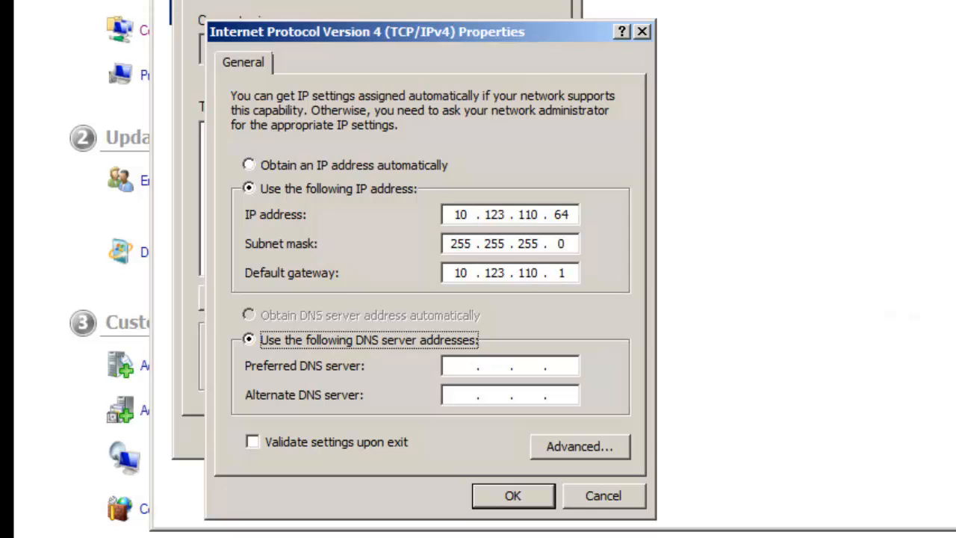
Set the preferred DNS server to 8.8.8.8 and the alternate to 8.8.4.4, then apply the connection settings and close Network Connections
key(Tab)
text(8.8.8.8)
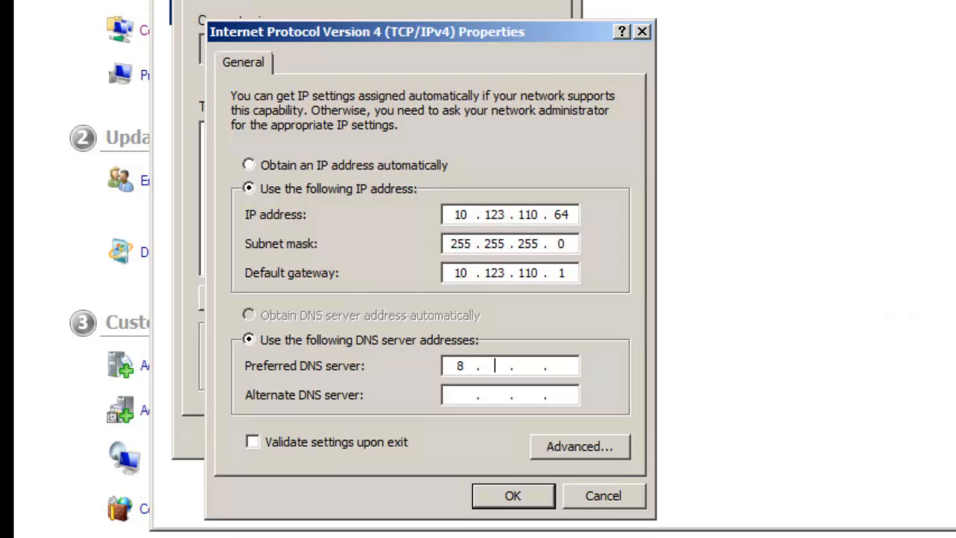
key(Tab)
text(8.8.4.4)
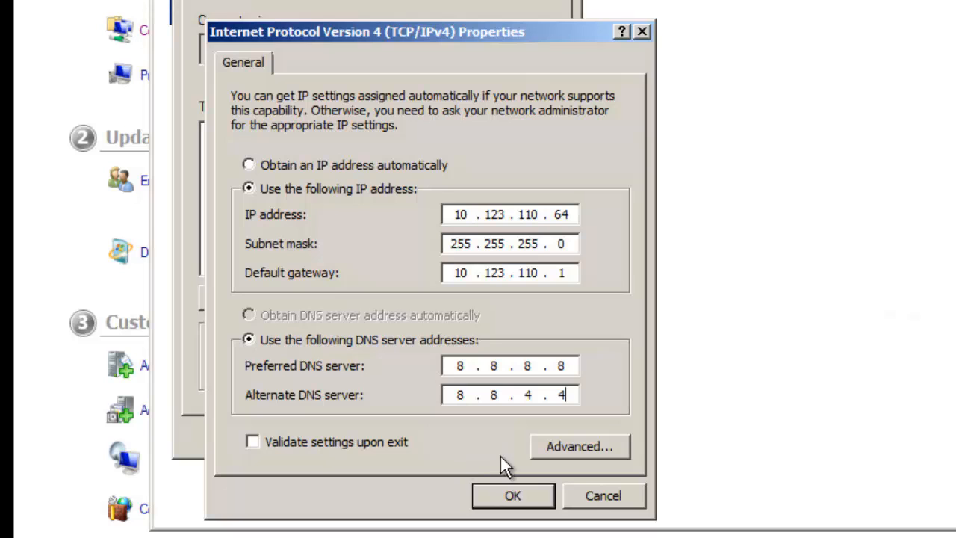
click(519, 501)
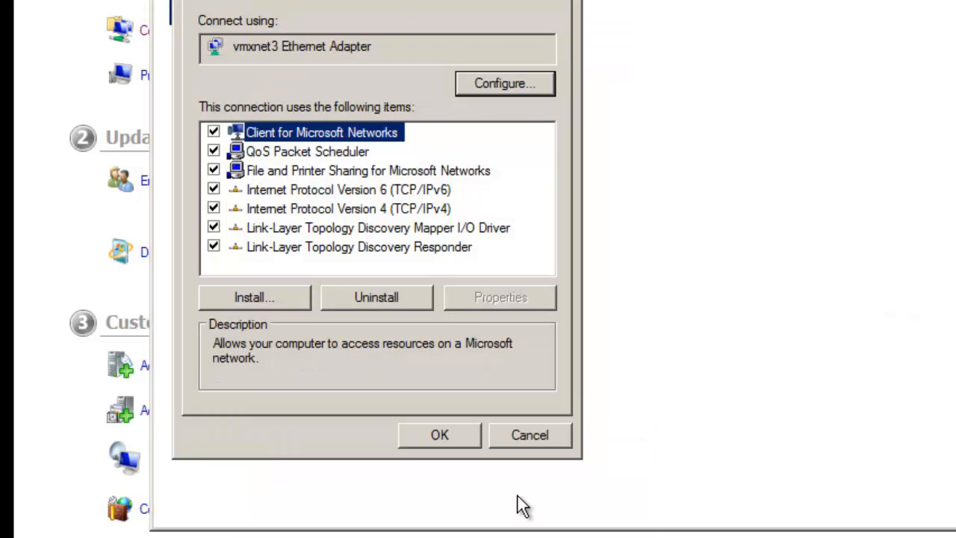
click(452, 447)
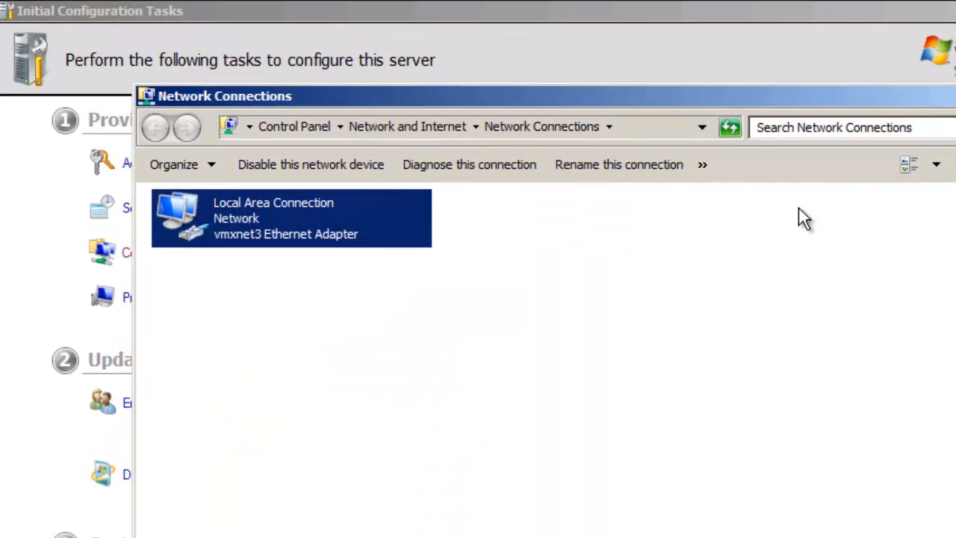
key(alt+F4)
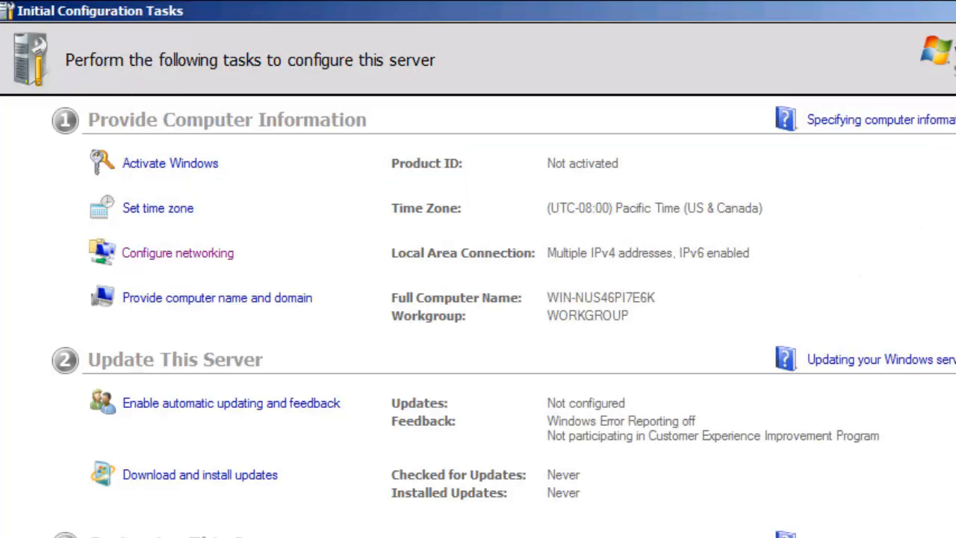
Test the server's network connectivity and name resolution from Command Prompt by pinging 8.8.8.8 and yahoo.com
key(super)
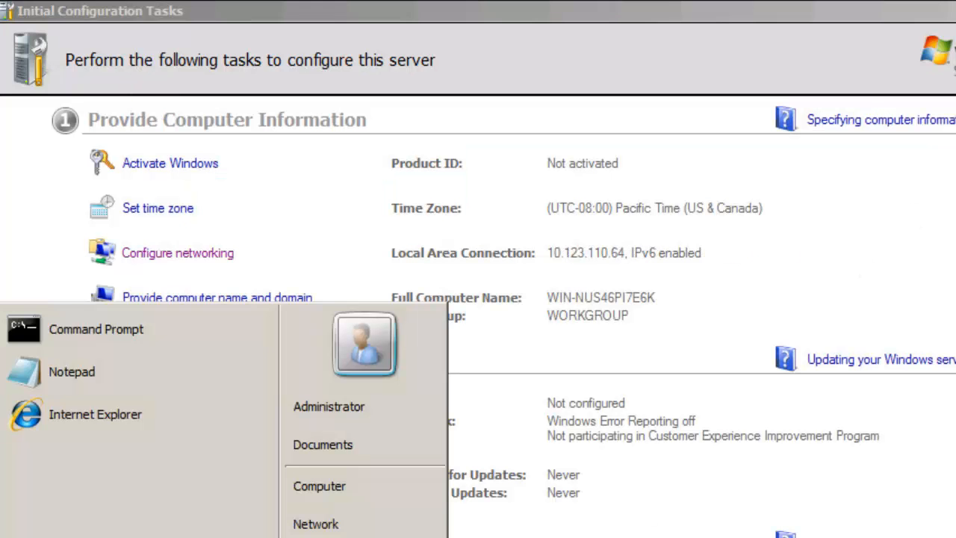
click(113, 334)
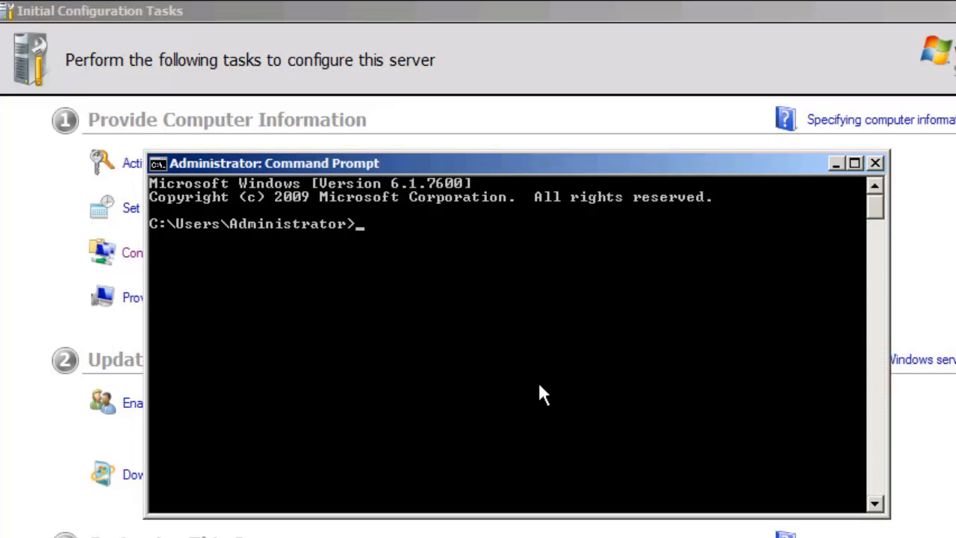
text(ping 8.8.8.8)
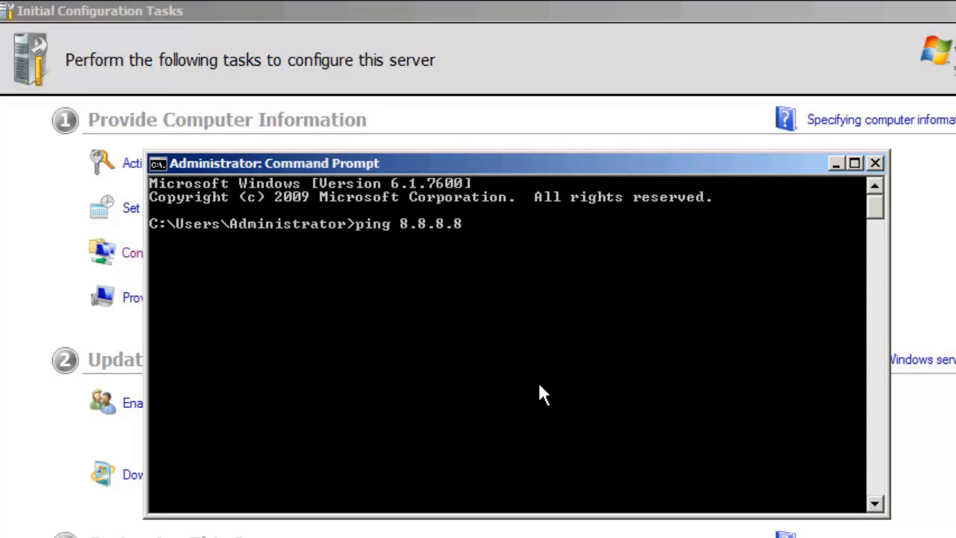
key(Return)
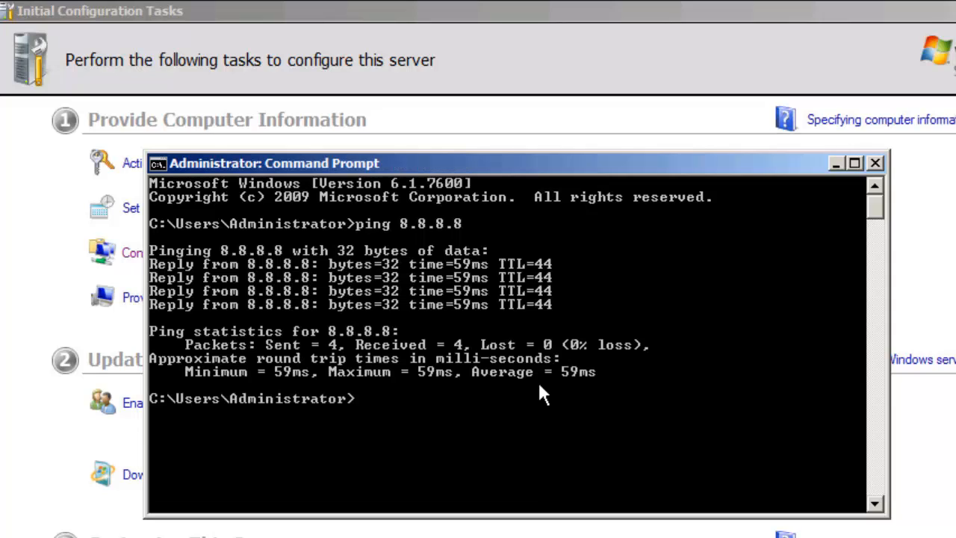
text(ping yahoo.com)
key(Return)
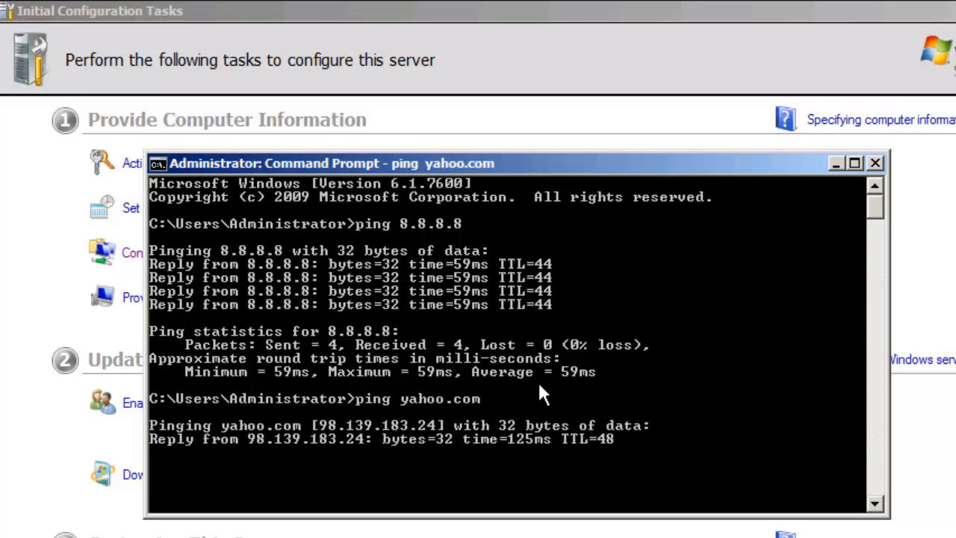